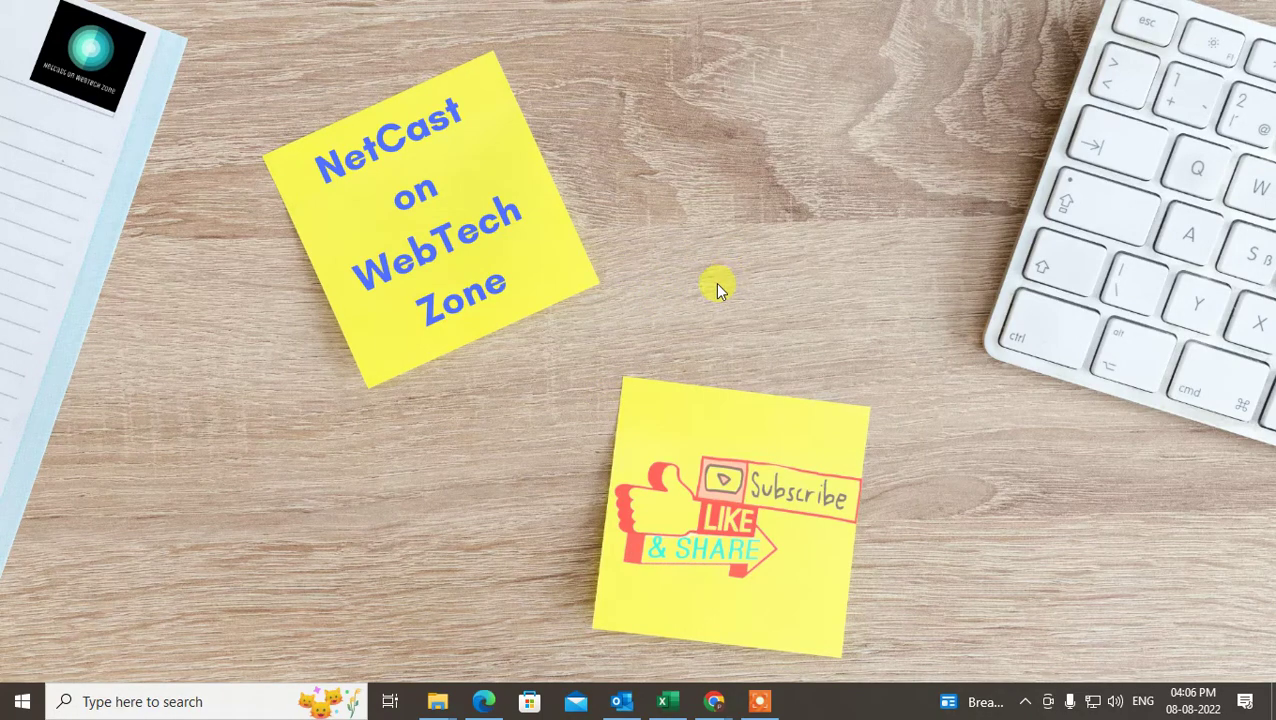
- Open the Microsoft Edge window from the taskbar to load Outlook.com
click(488, 699)
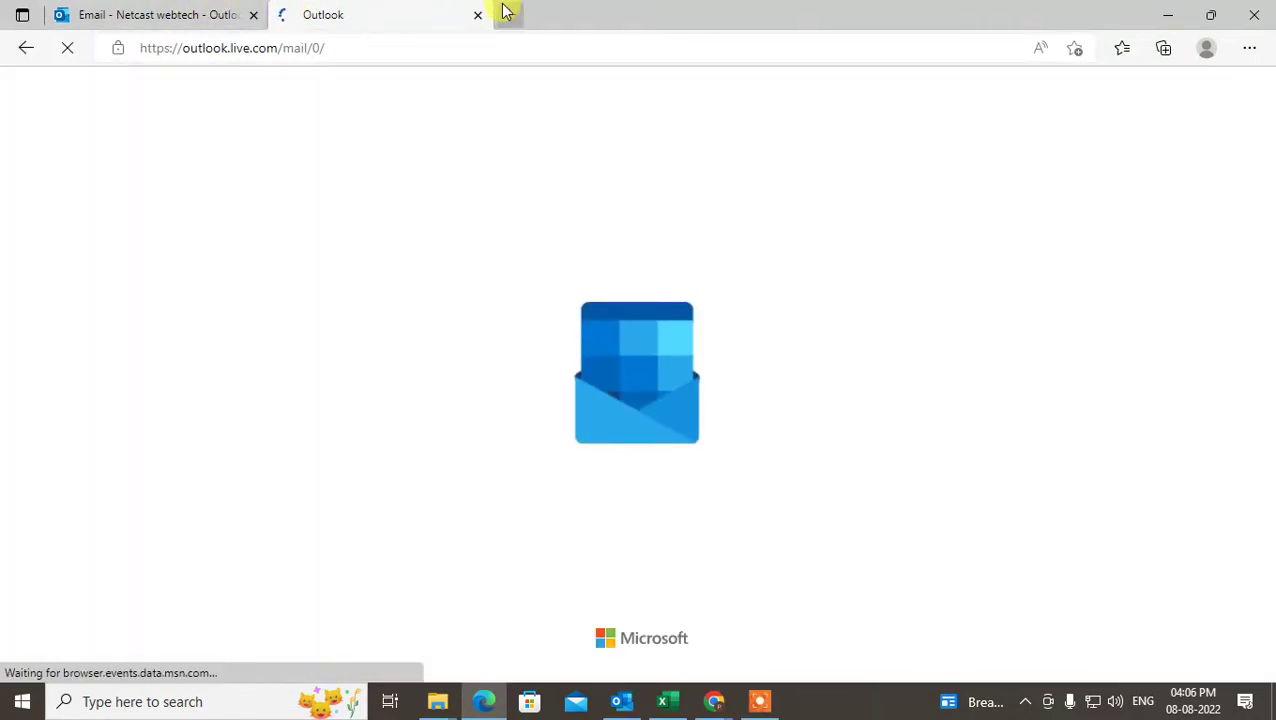
- Close the duplicate loading Outlook tab, keeping the loaded mailbox tab
click(95, 10)
click(481, 15)
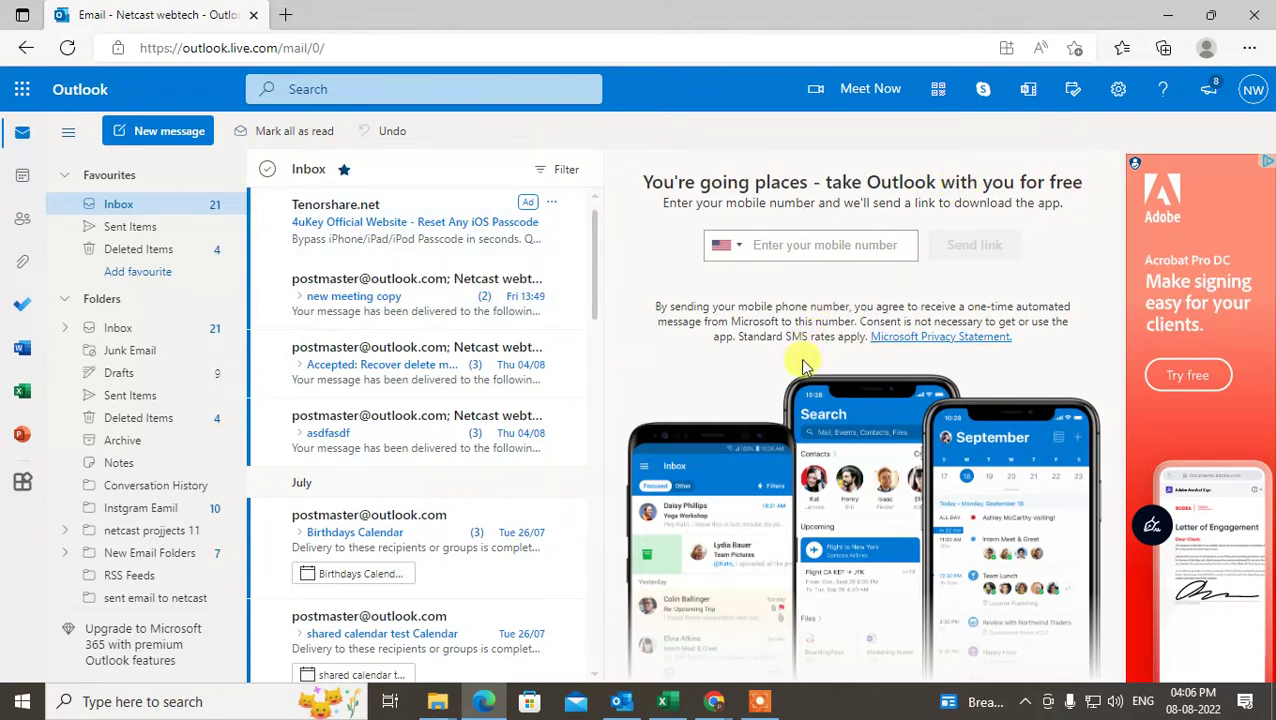
scroll(430, 445, down, 2)
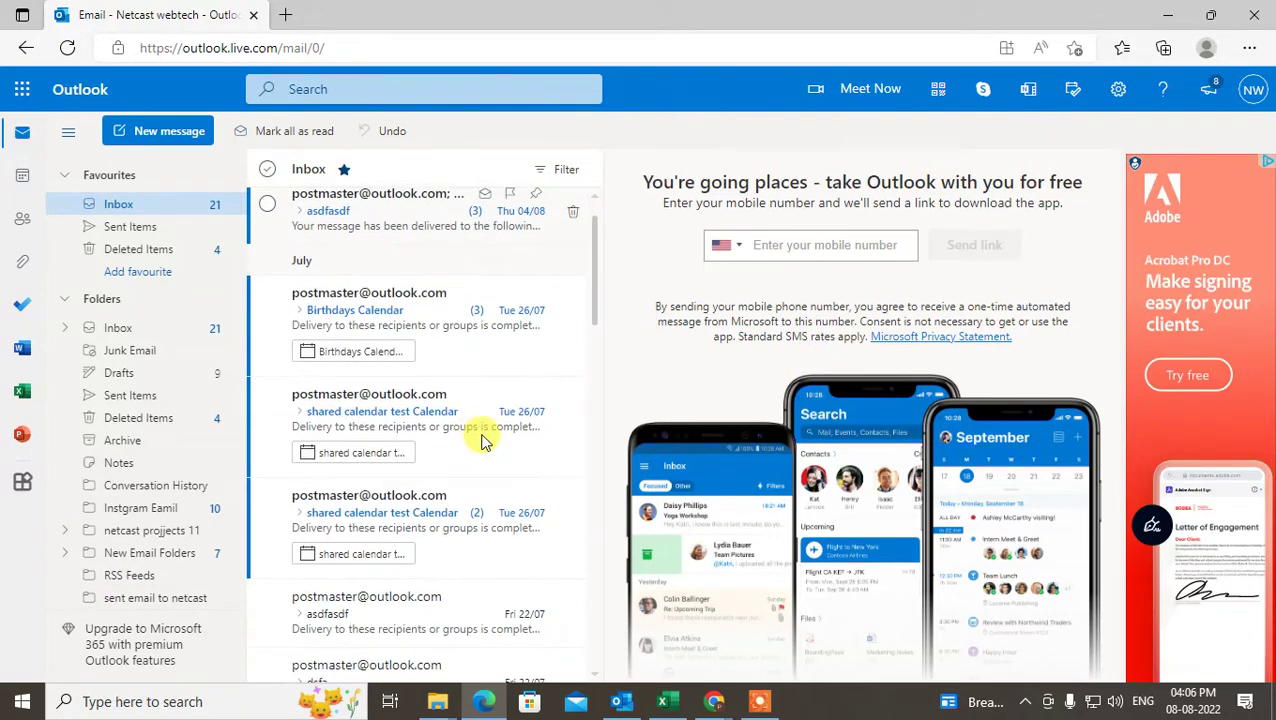
- Show the Inbox from Favourites and browse messages back to April, then up to August
click(131, 210)
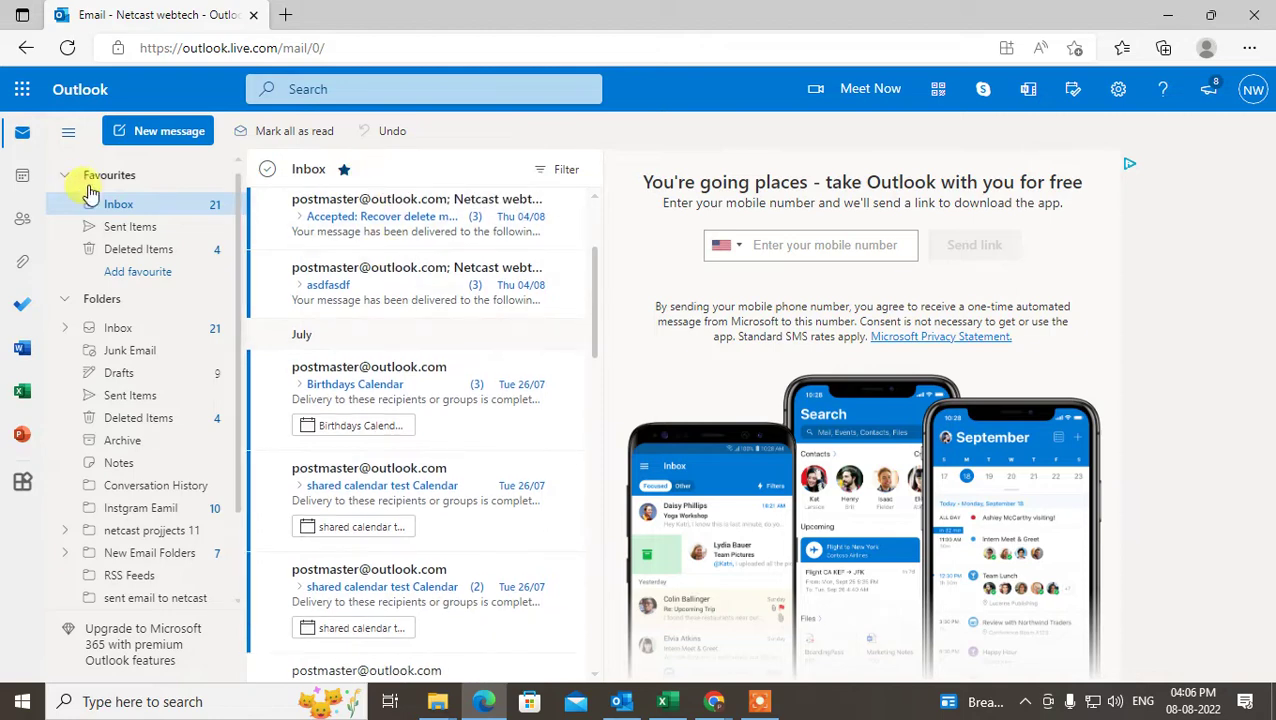
scroll(441, 256, down, 3)
scroll(517, 385, down, 1)
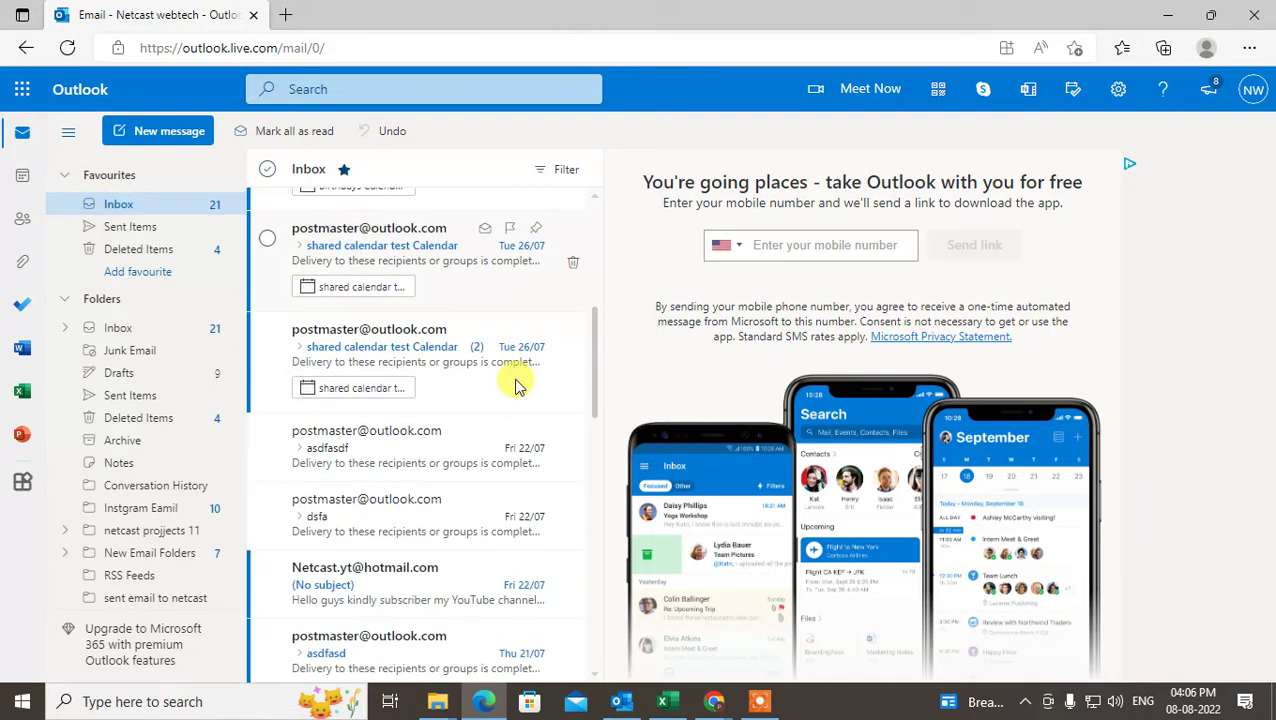
scroll(517, 385, down, 2)
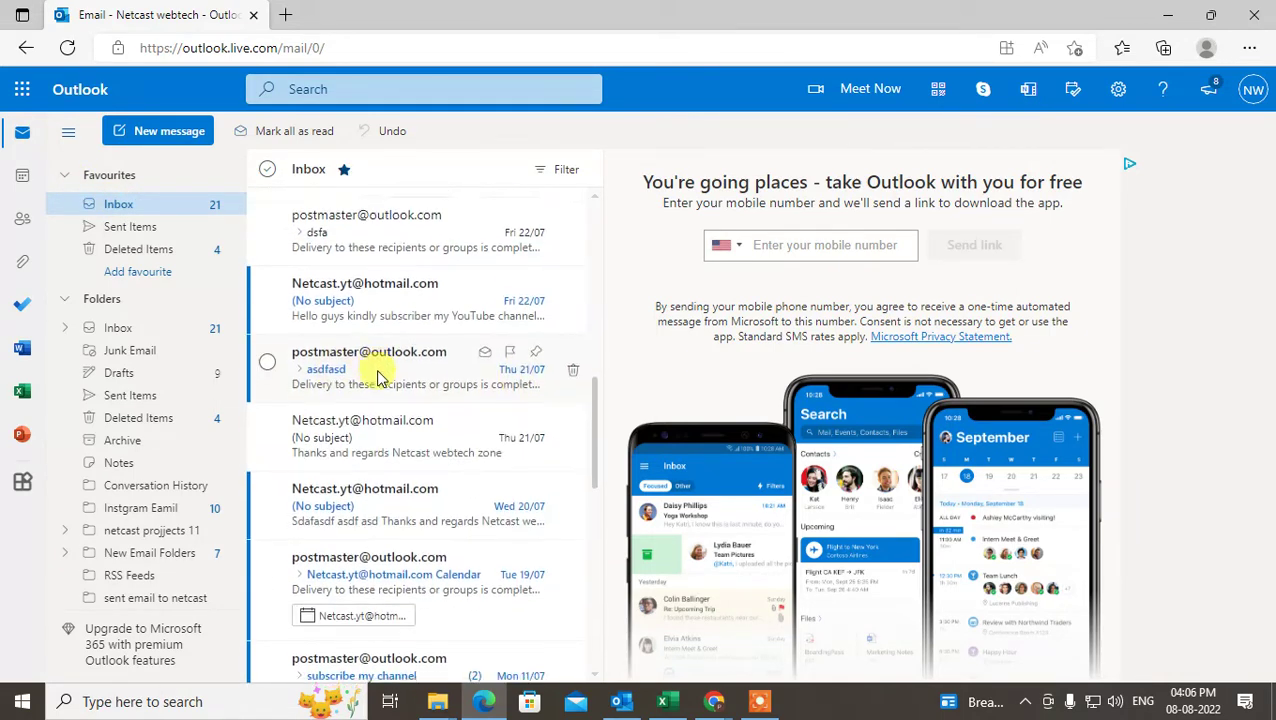
scroll(490, 378, down, 4)
scroll(478, 381, down, 2)
scroll(478, 381, down, 1)
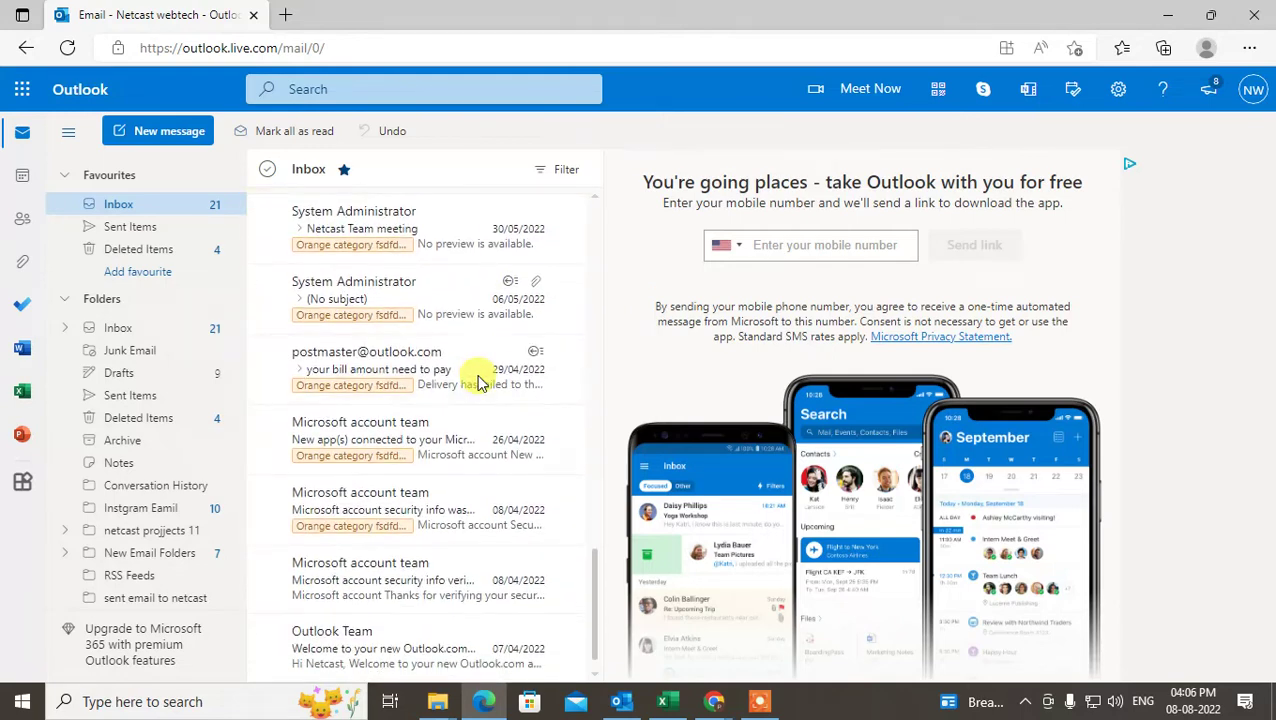
scroll(475, 383, up, 3)
scroll(470, 385, up, 3)
scroll(470, 385, up, 1)
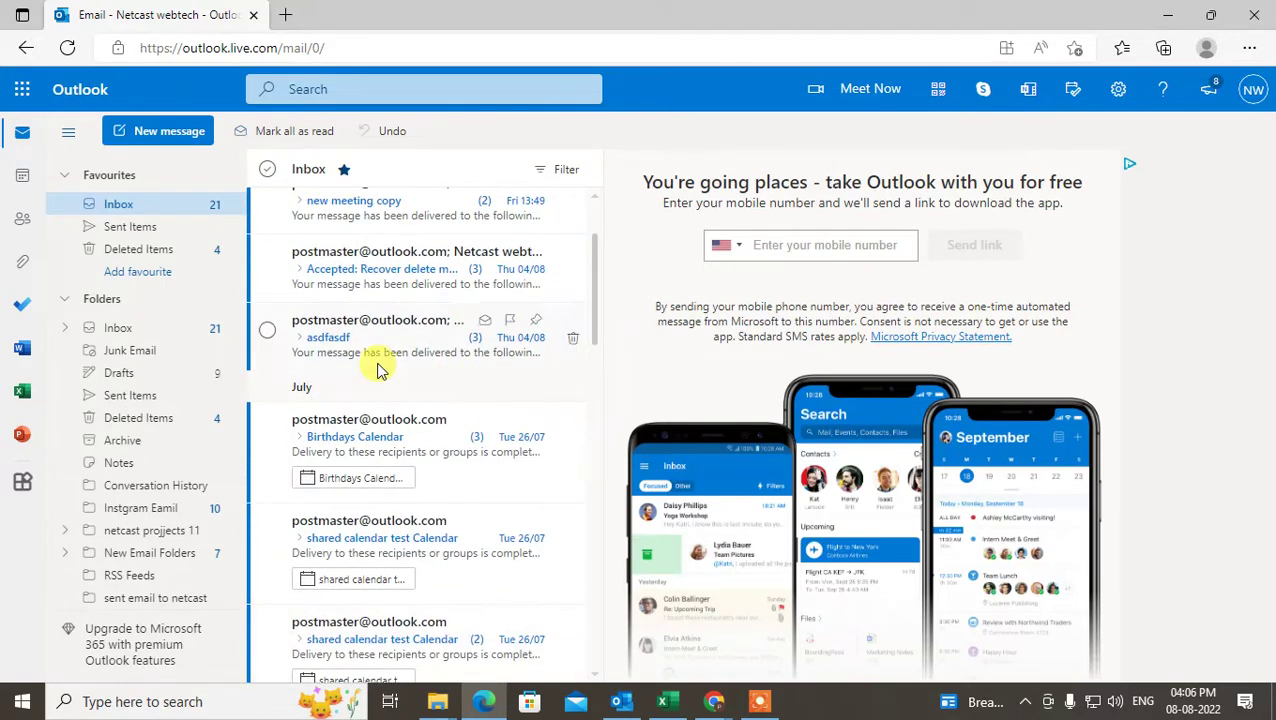
mouse_move(383, 336)
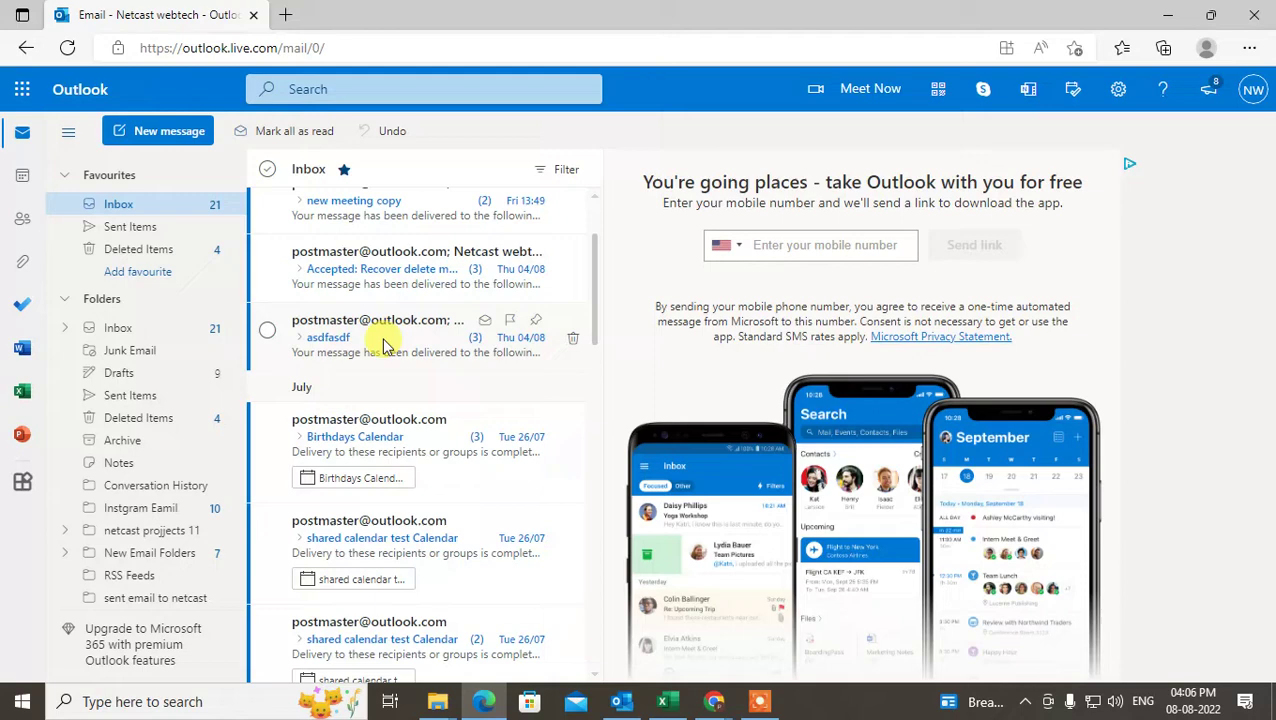
- Pop out the asdfasdf message, choose Block sender from its actions, and close the pop-out
click(383, 344)
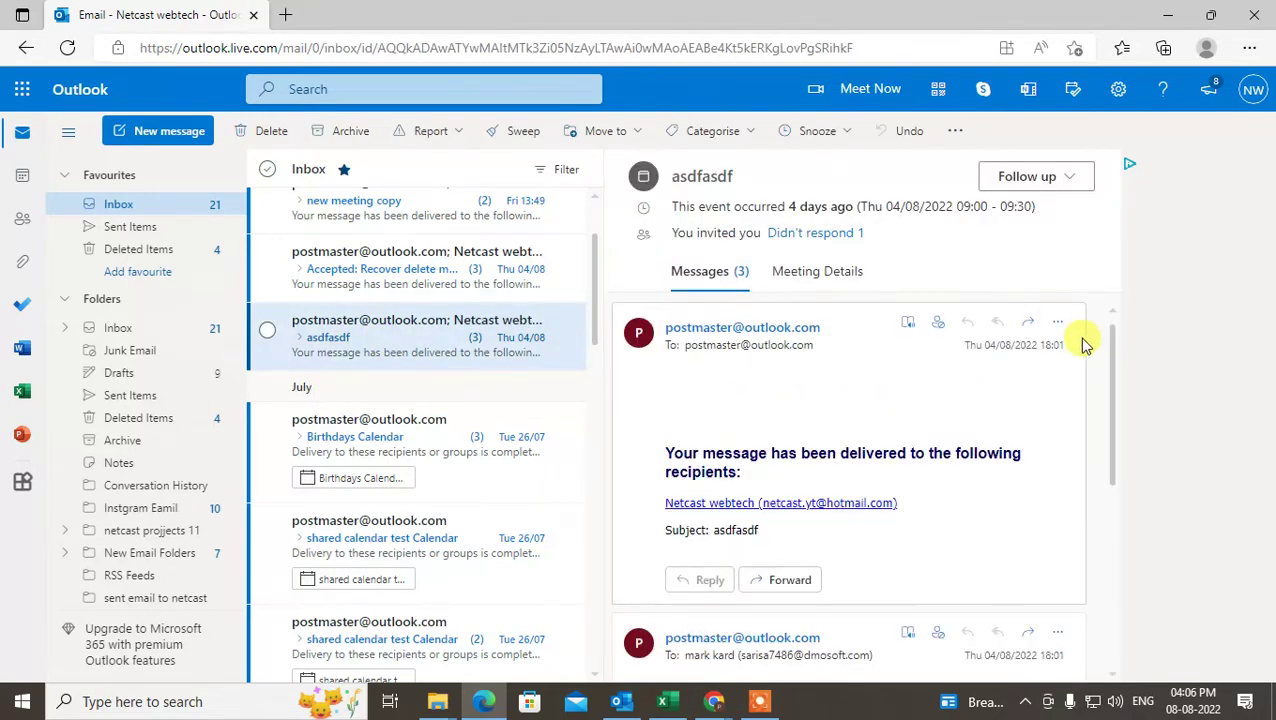
double_click(358, 340)
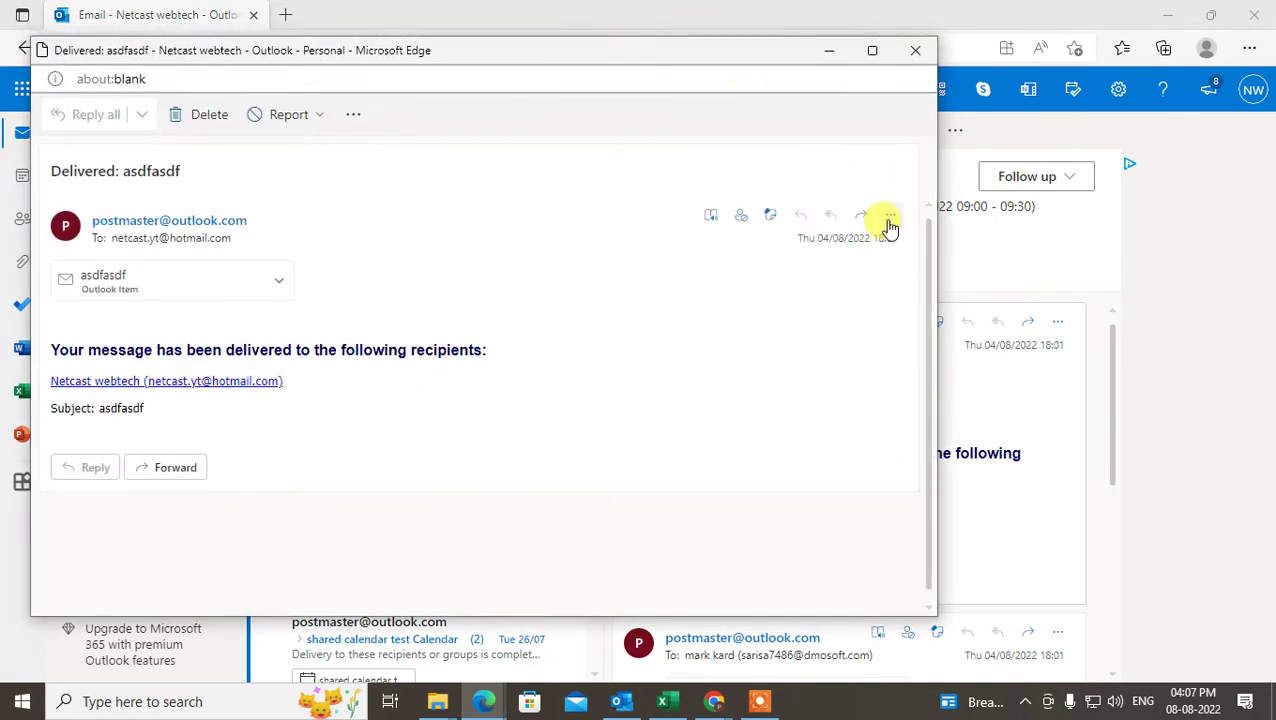
click(889, 221)
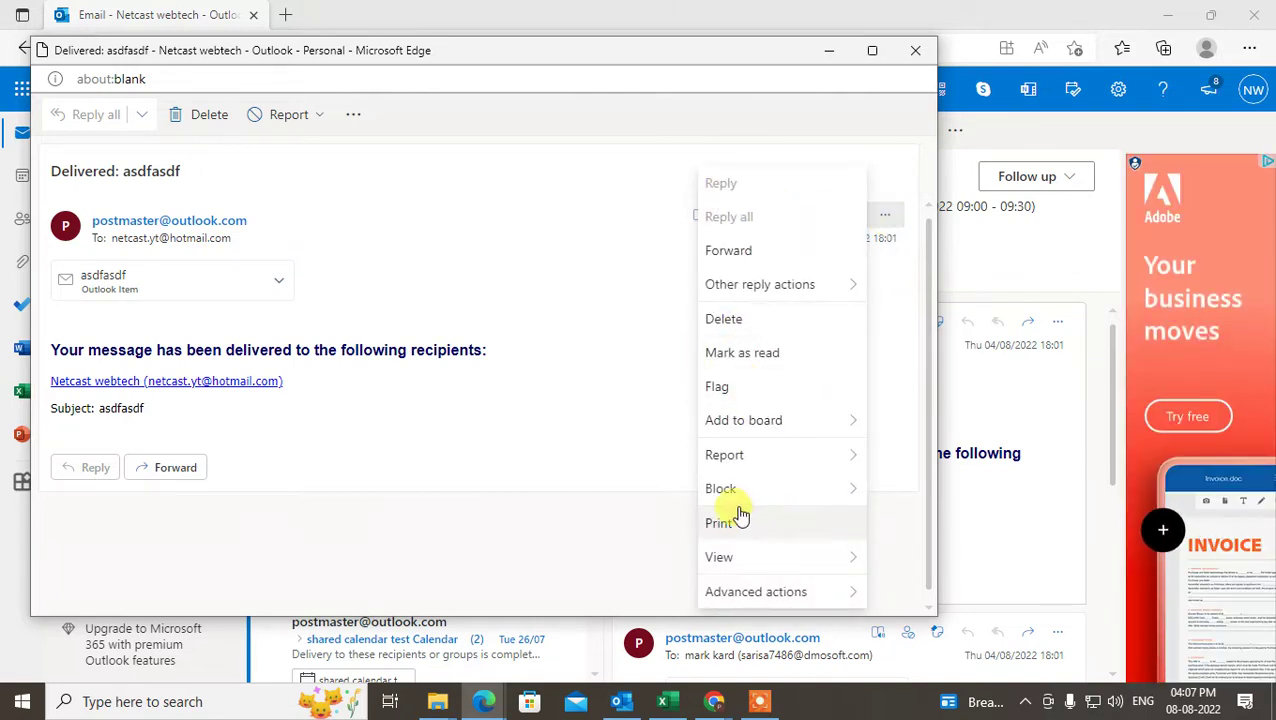
mouse_move(760, 488)
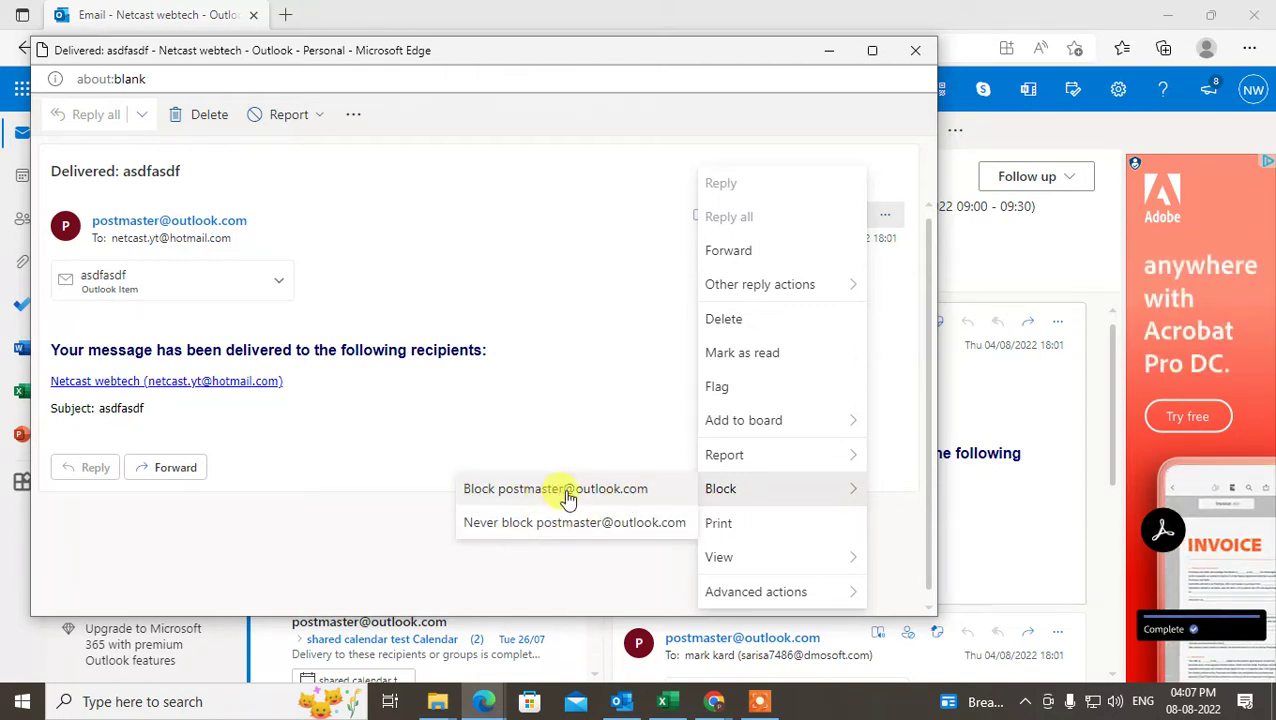
click(567, 490)
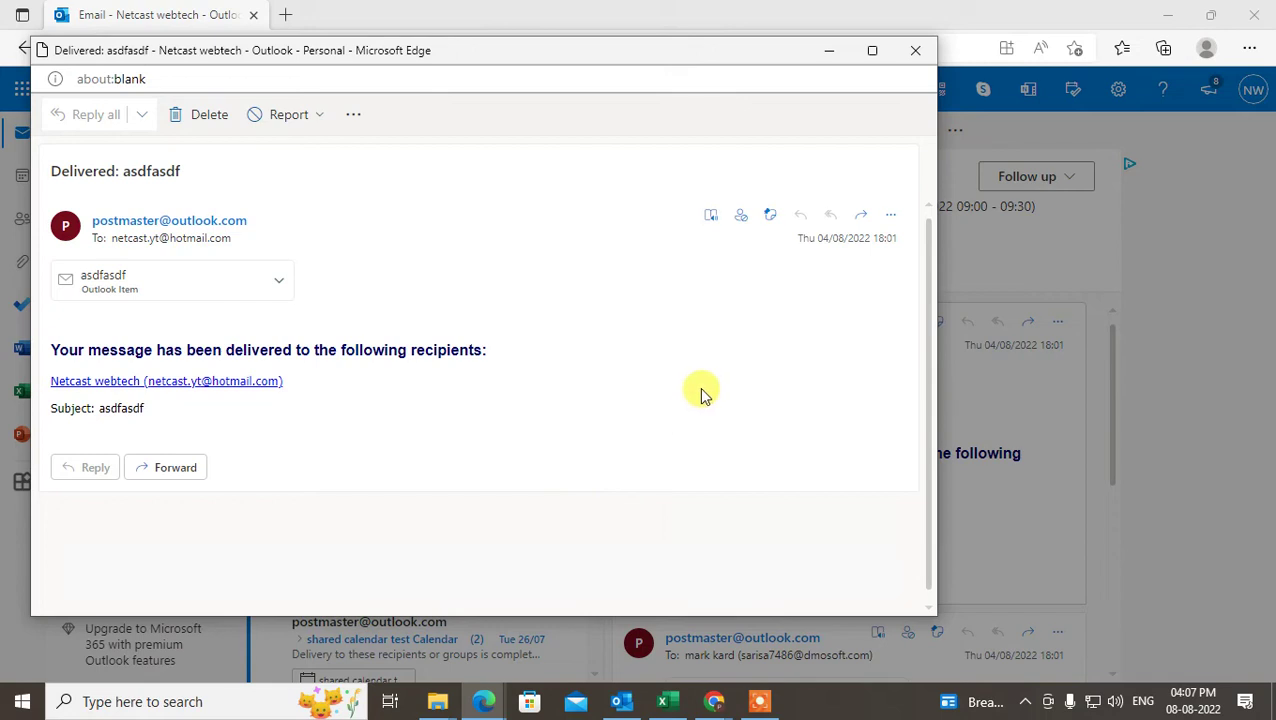
drag(448, 50, 727, 60)
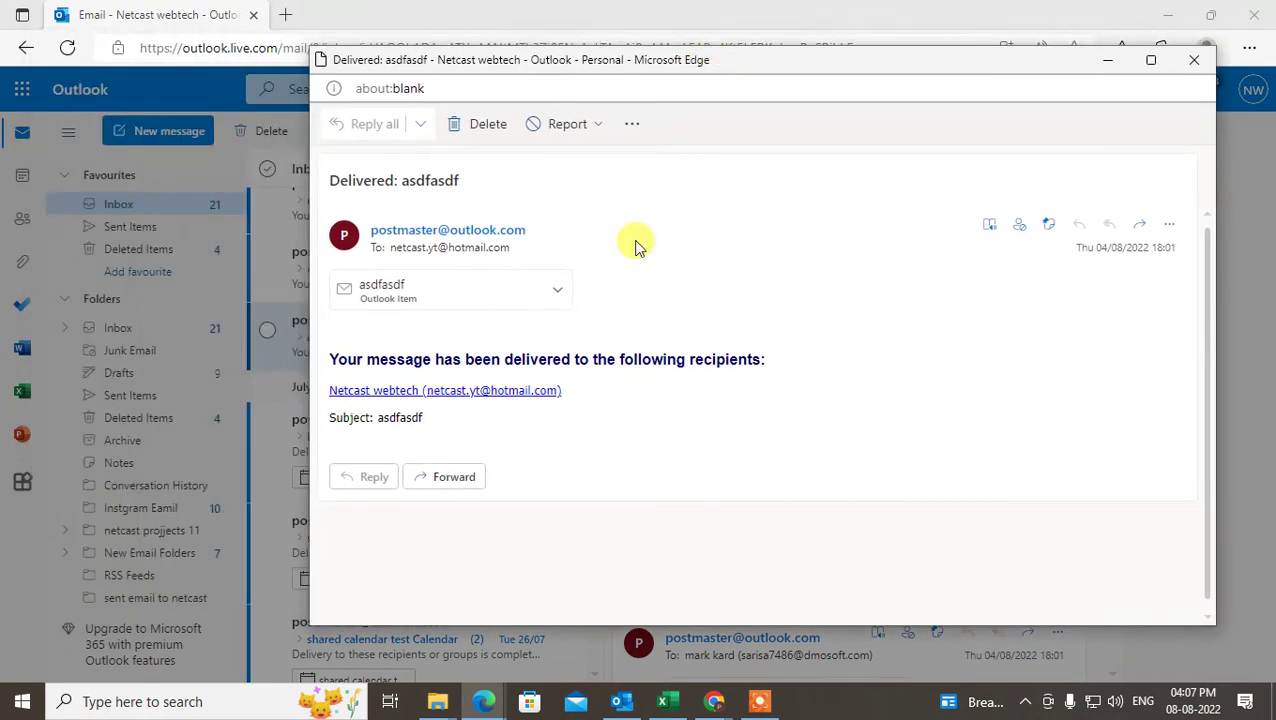
click(1165, 224)
mouse_move(1058, 498)
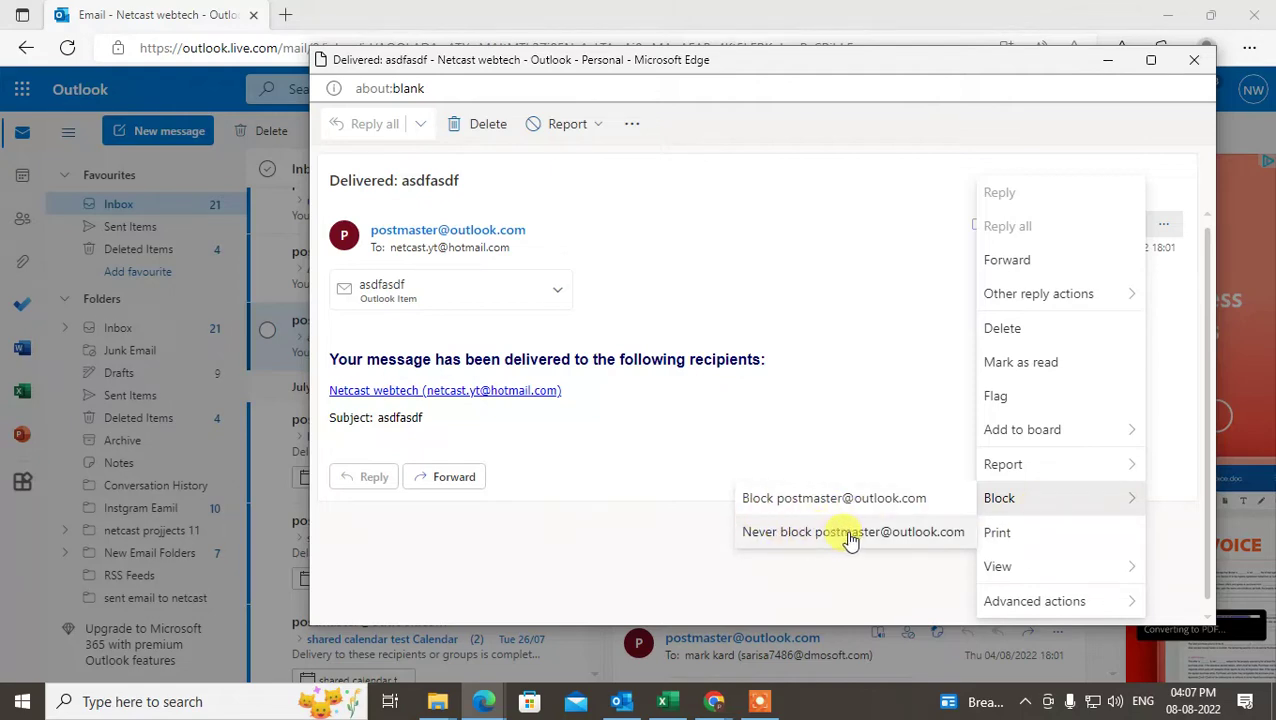
click(893, 507)
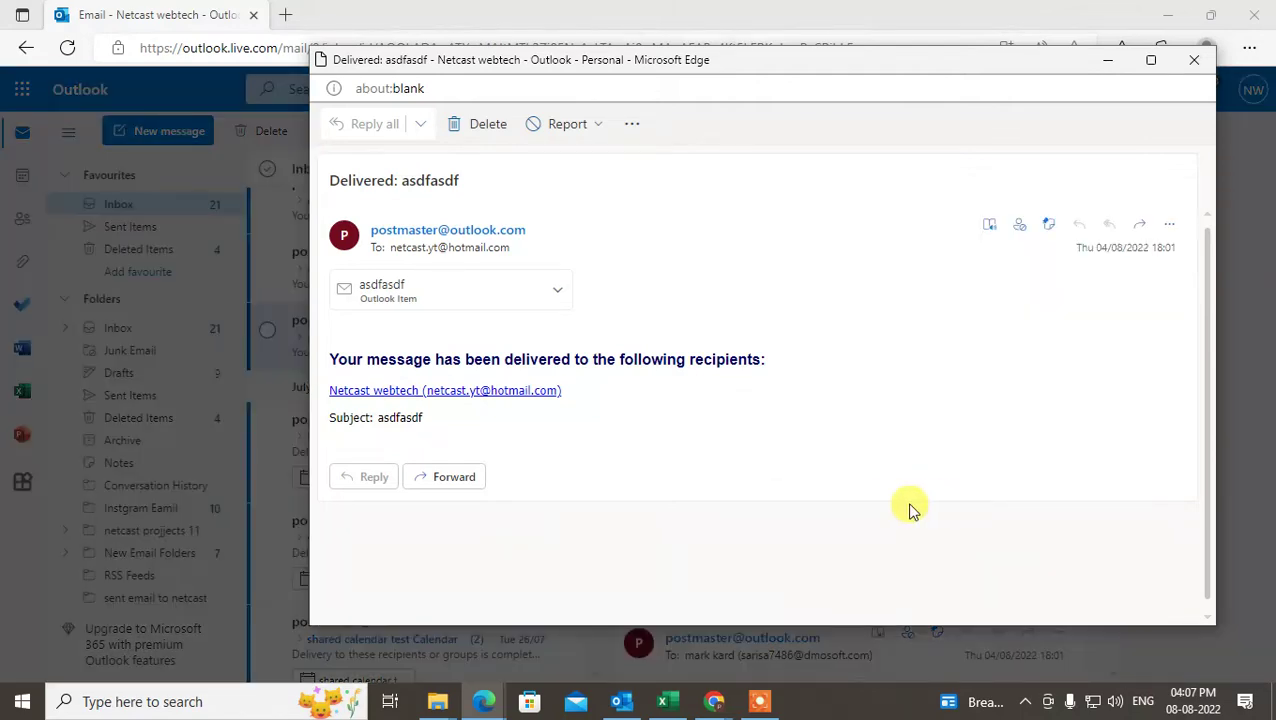
click(1183, 62)
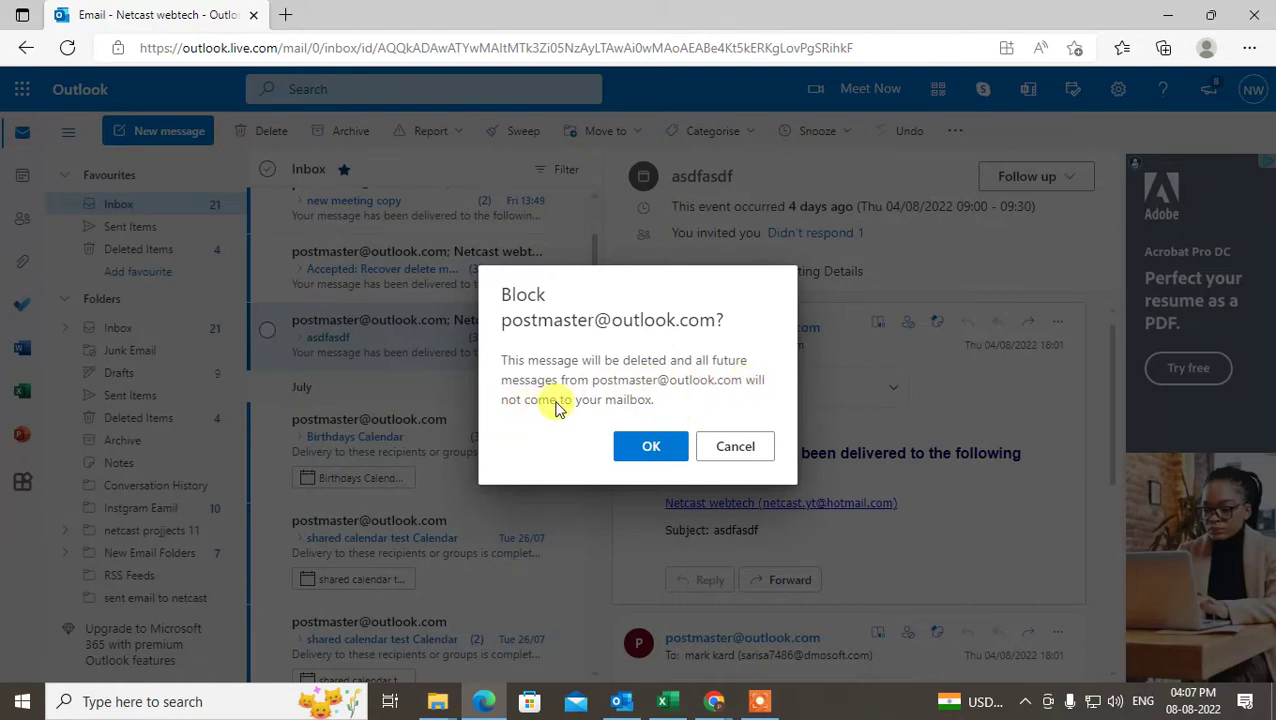
click(650, 450)
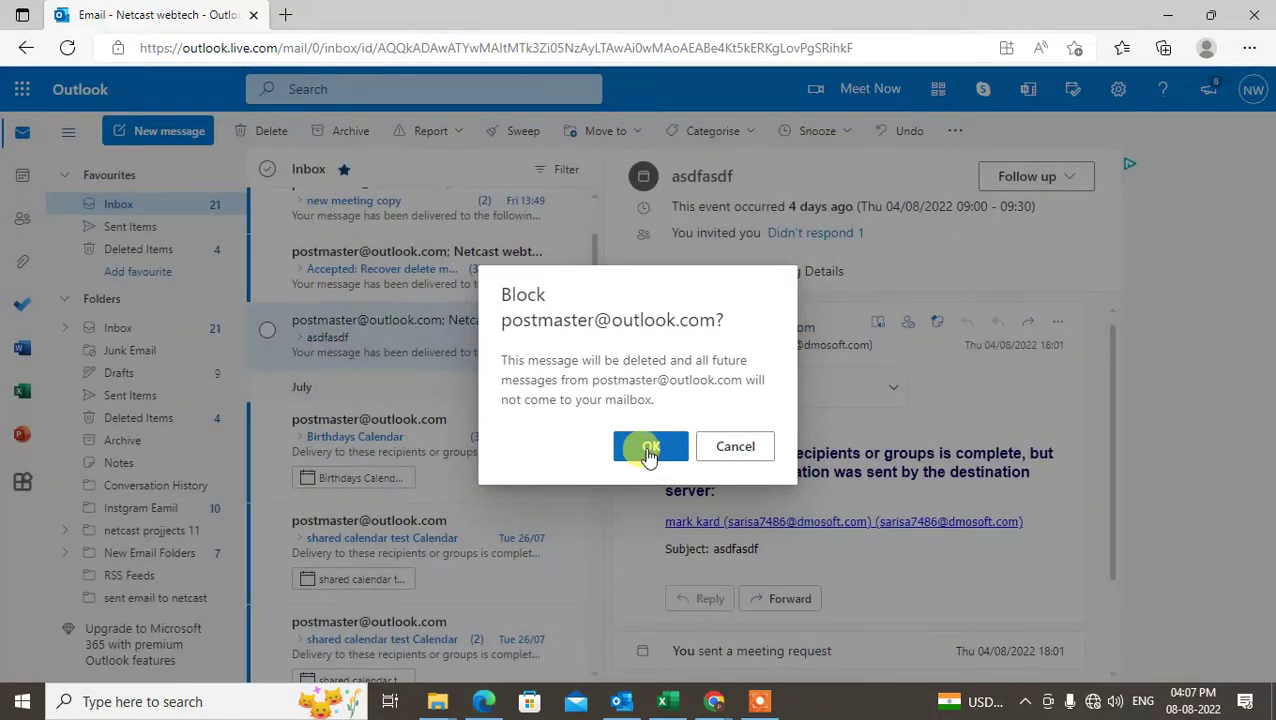
click(648, 452)
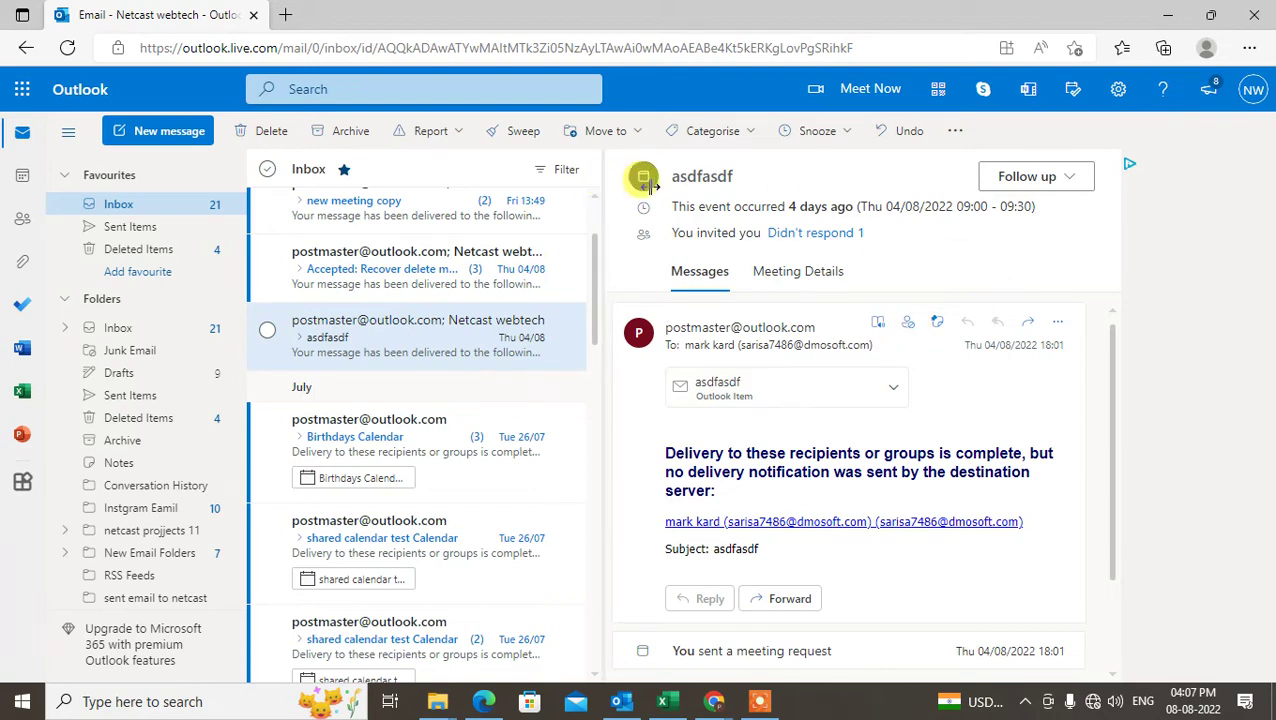
scroll(447, 465, down, 2)
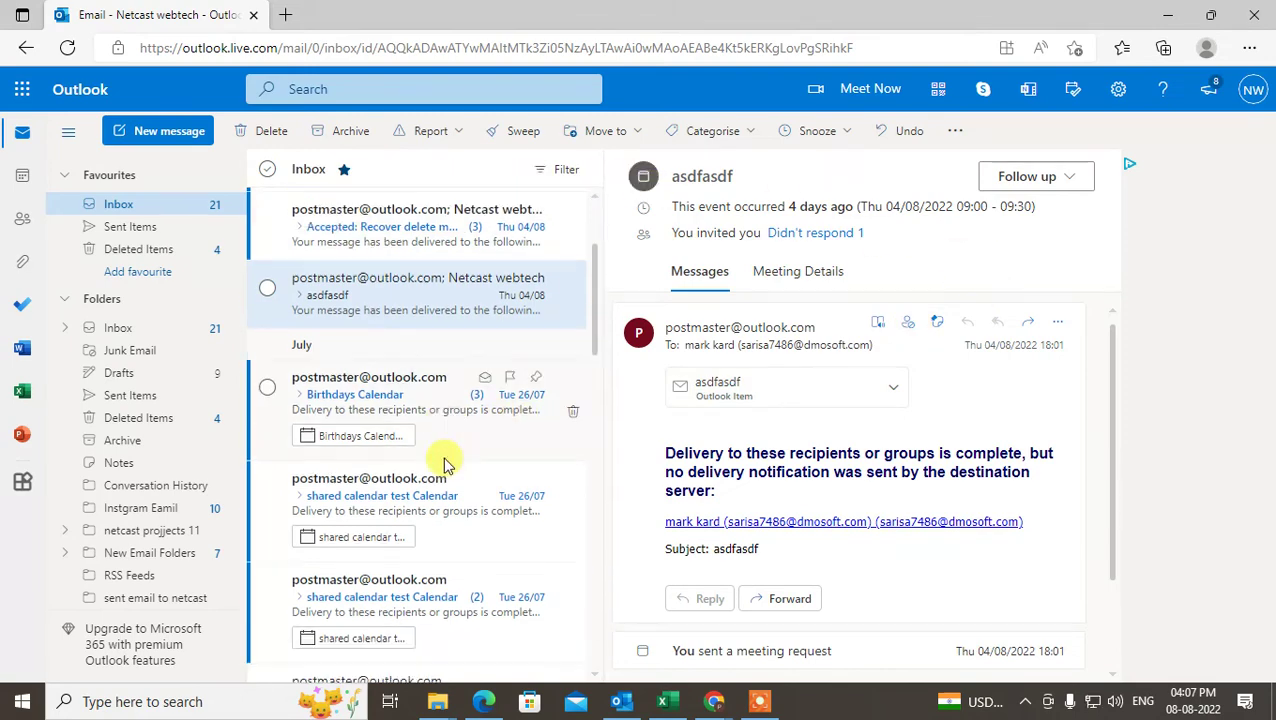
scroll(449, 464, down, 2)
scroll(451, 463, down, 2)
scroll(453, 462, down, 2)
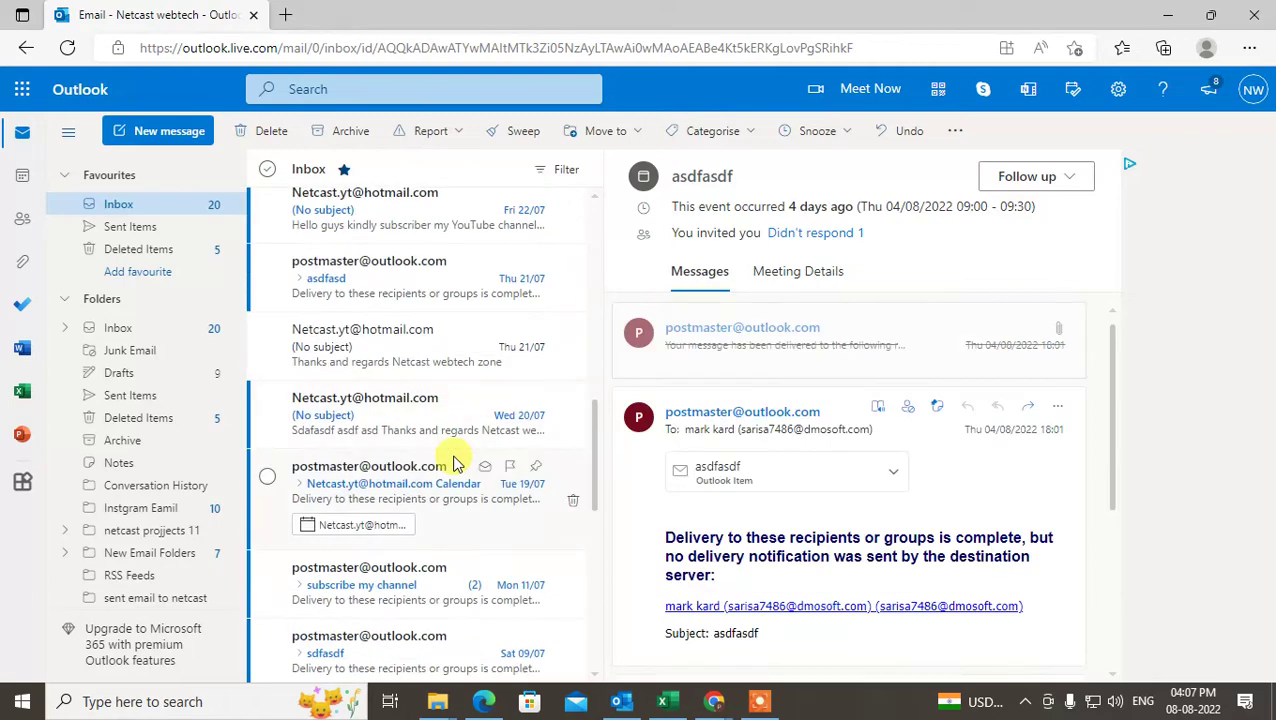
scroll(453, 465, down, 3)
scroll(456, 455, down, 2)
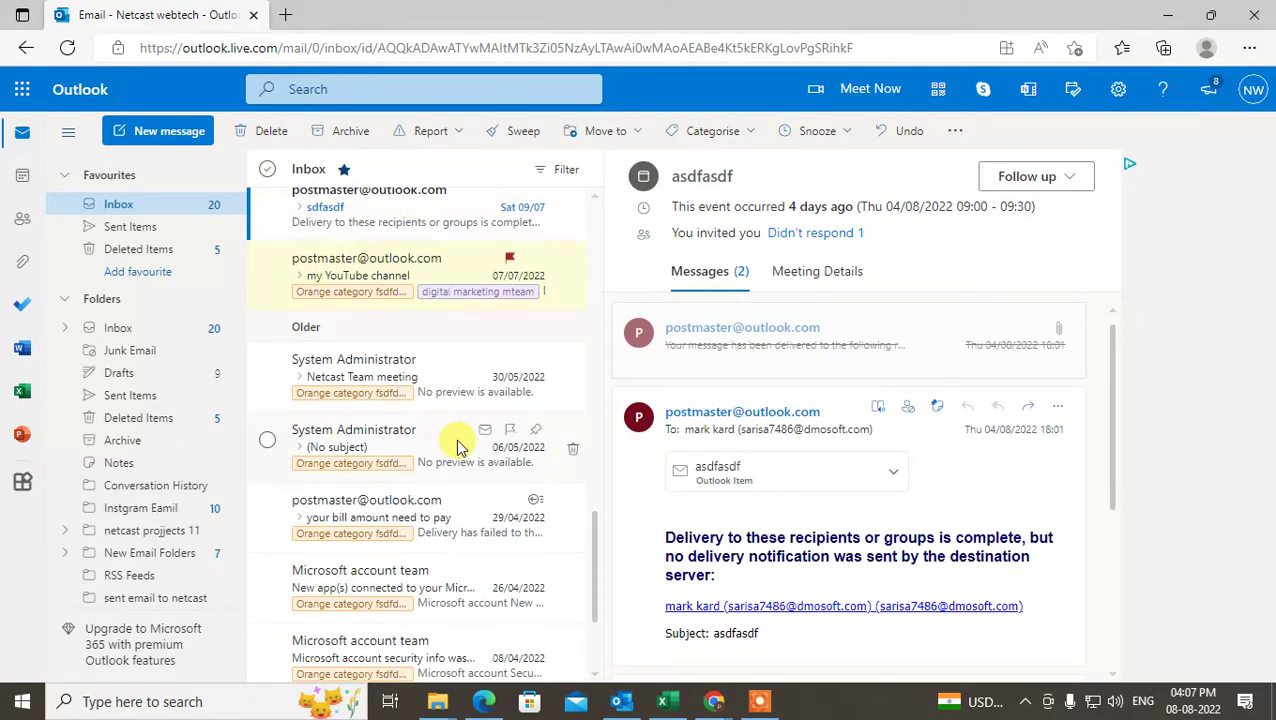
scroll(441, 441, up, 5)
scroll(441, 441, up, 5)
scroll(441, 441, up, 5)
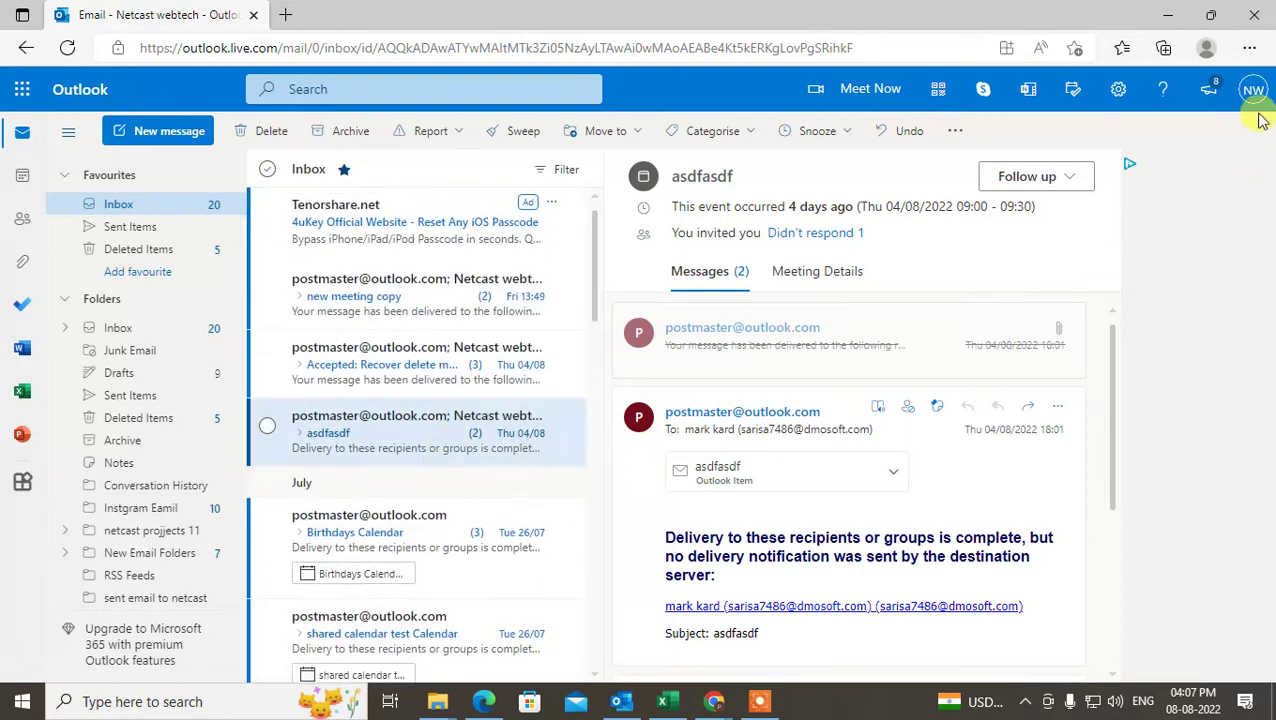
- Go to the Email > Junk email page of the full Outlook settings
click(1120, 92)
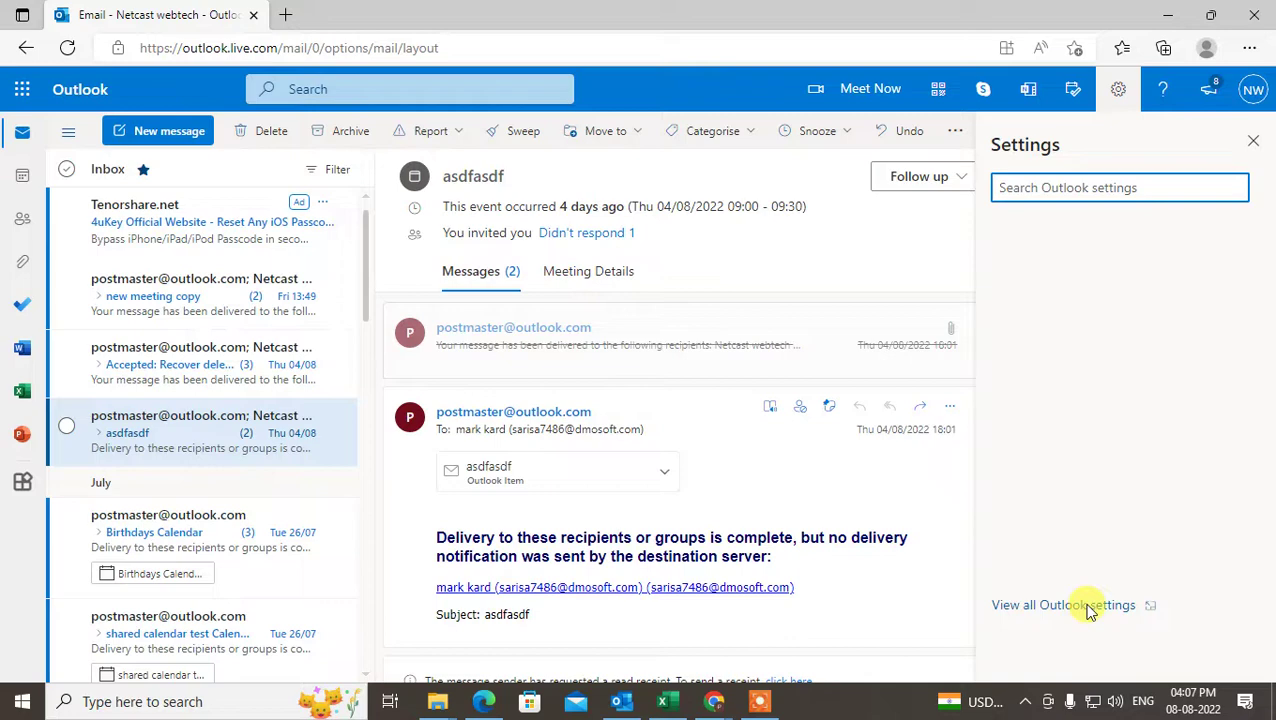
click(1070, 606)
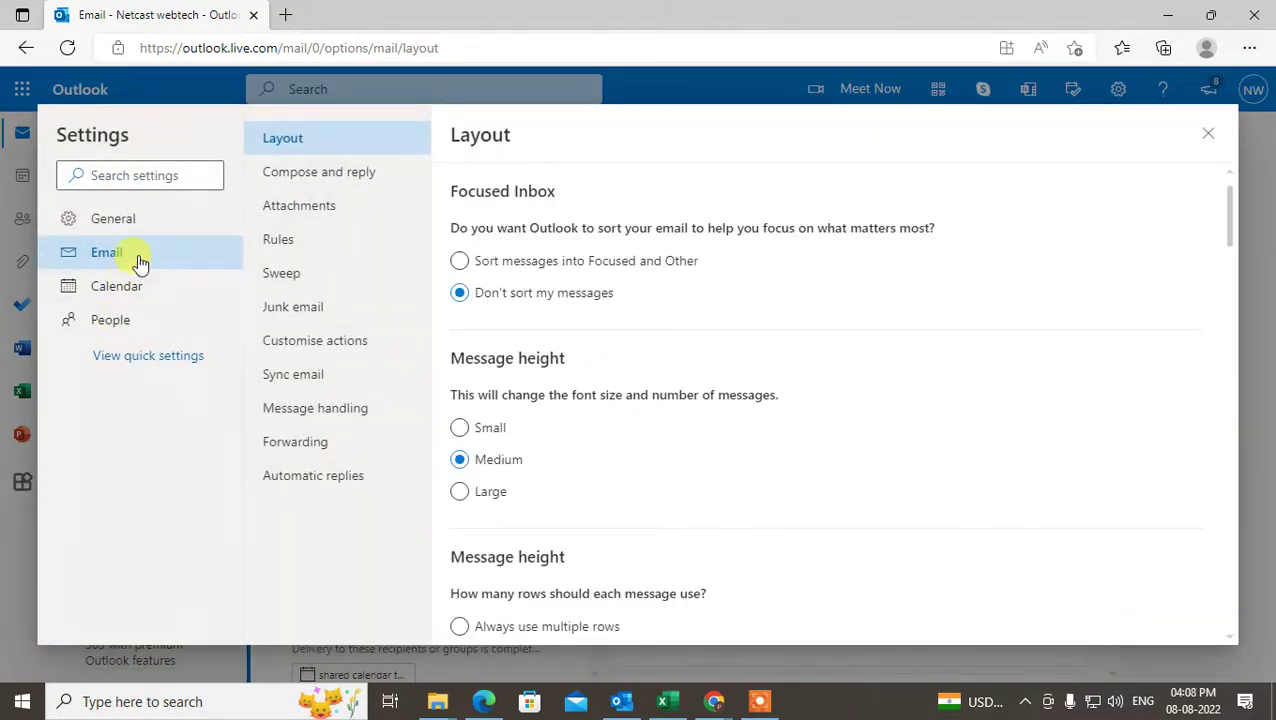
click(307, 308)
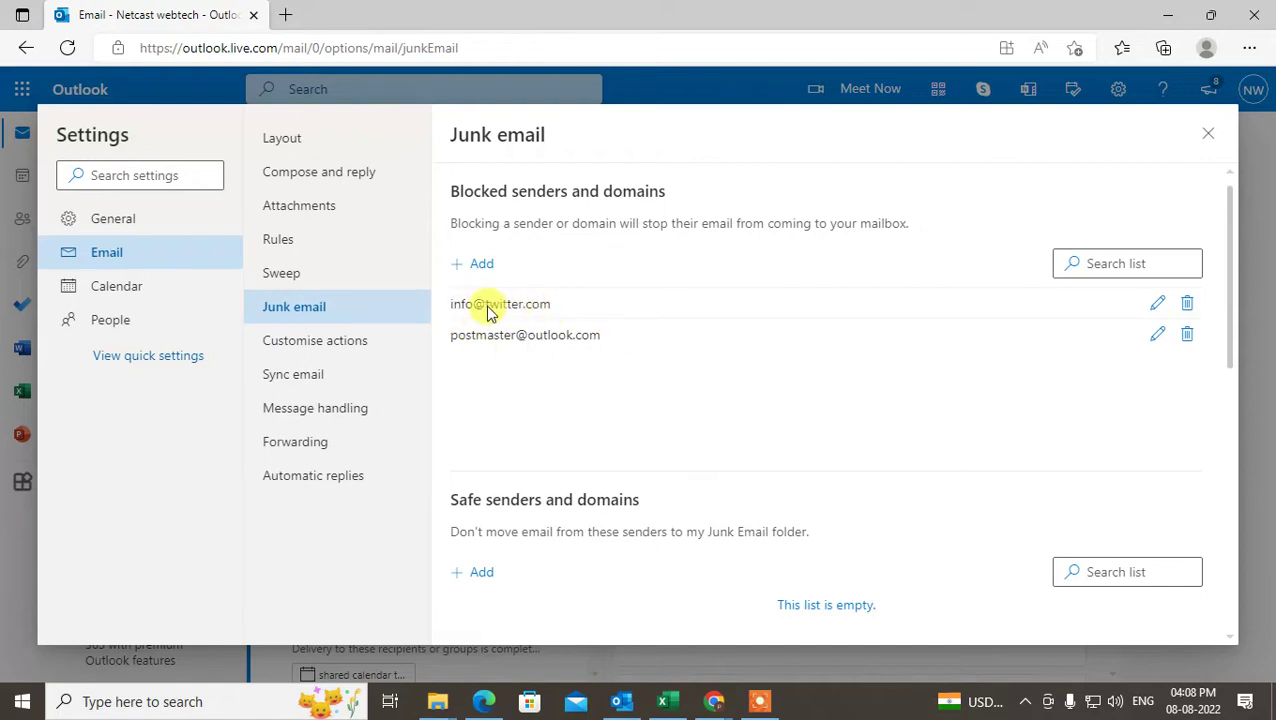
click(1188, 304)
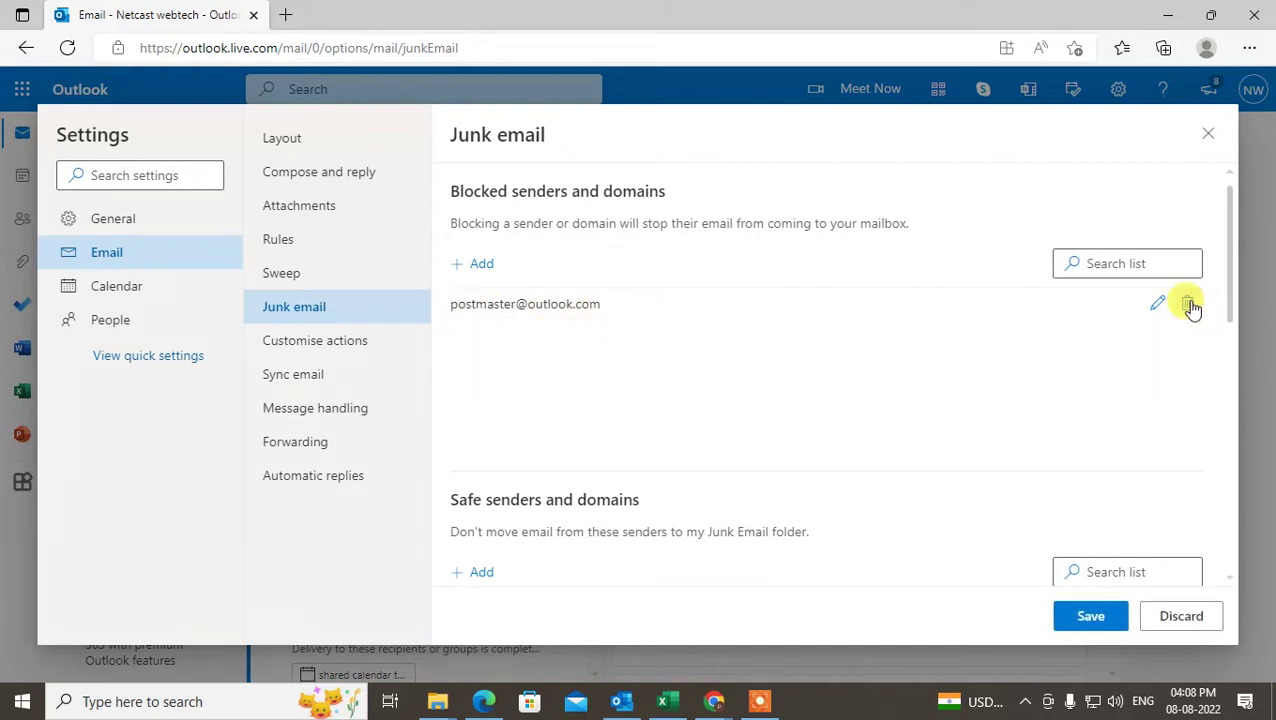
click(1188, 306)
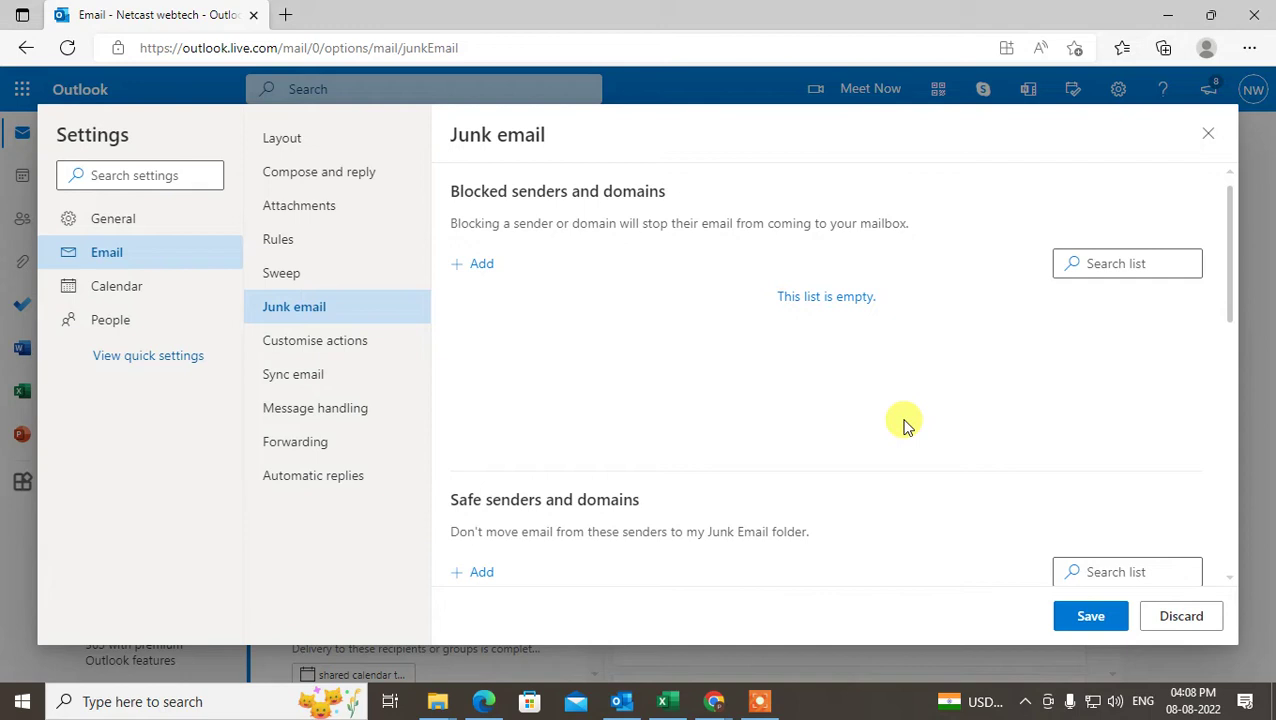
click(479, 266)
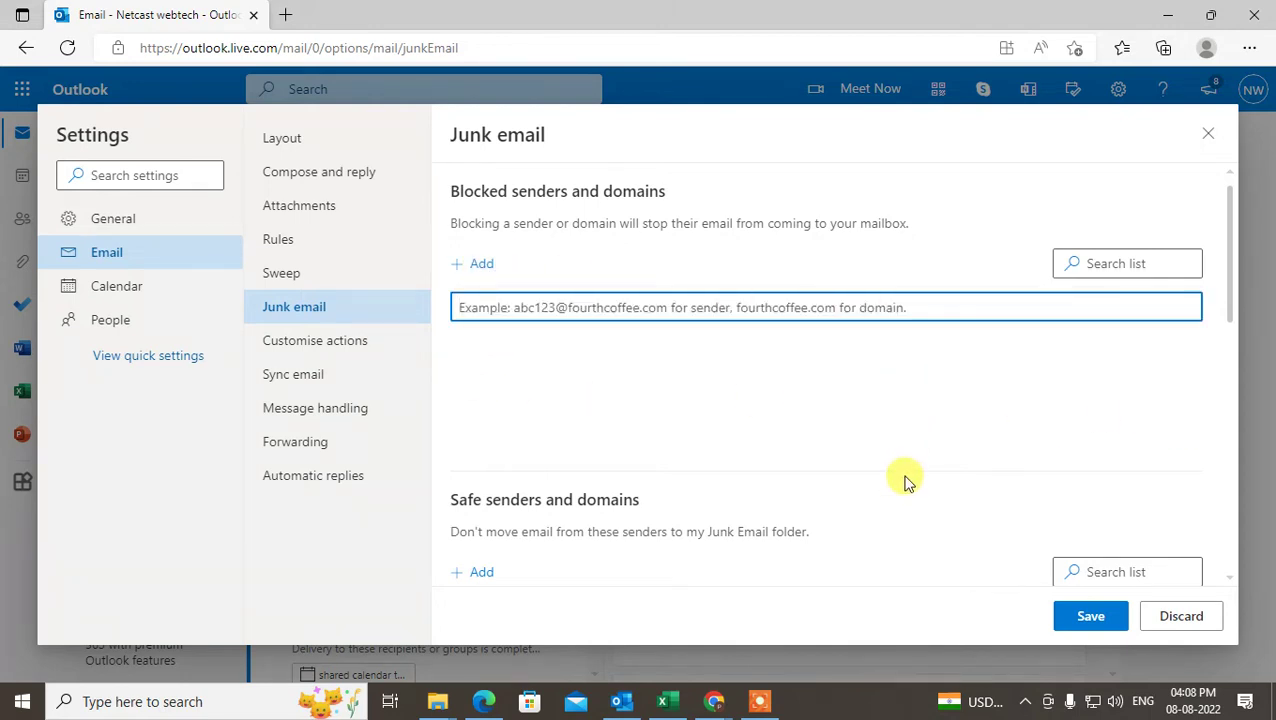
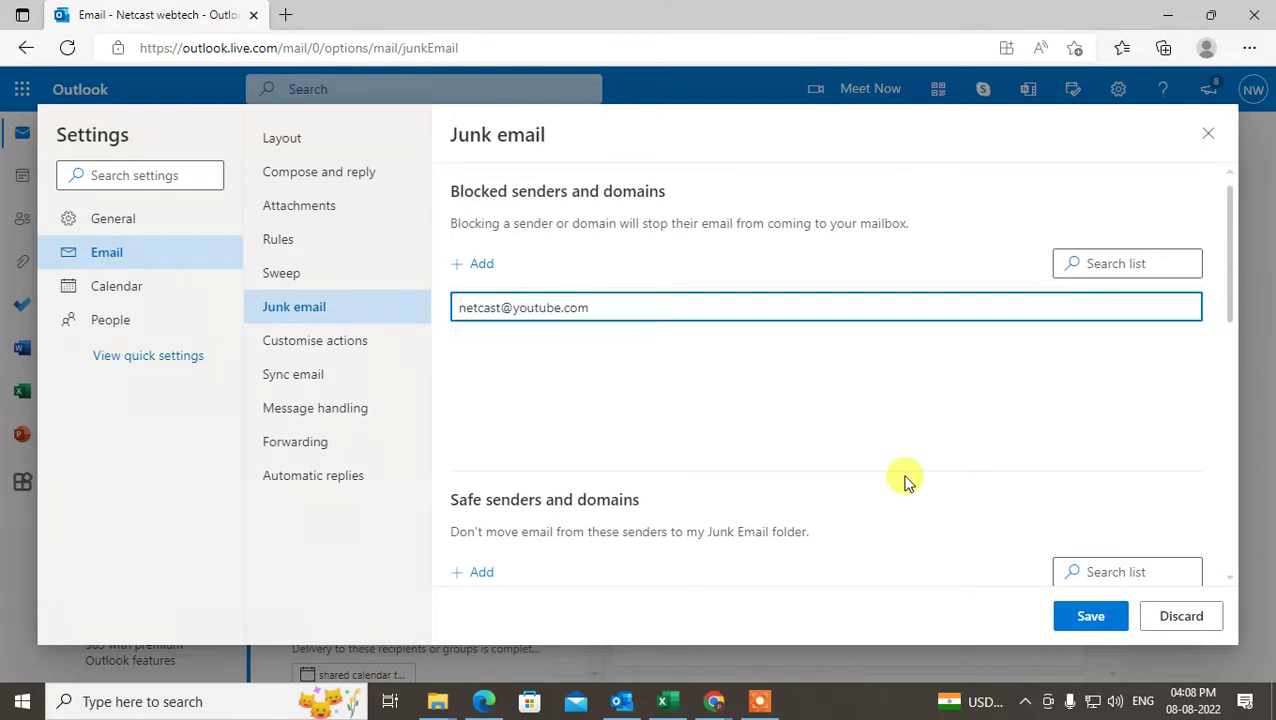
key(Return)
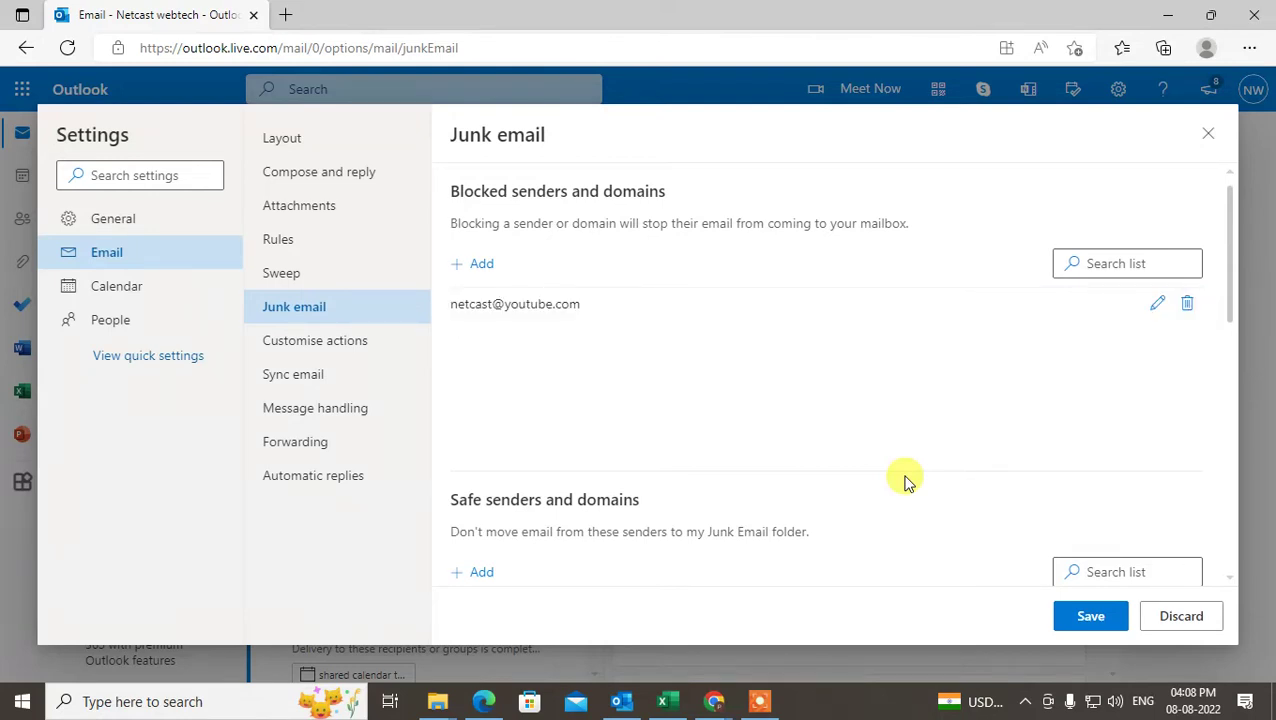
- Add the youtube.com domain to Blocked senders and domains
click(476, 268)
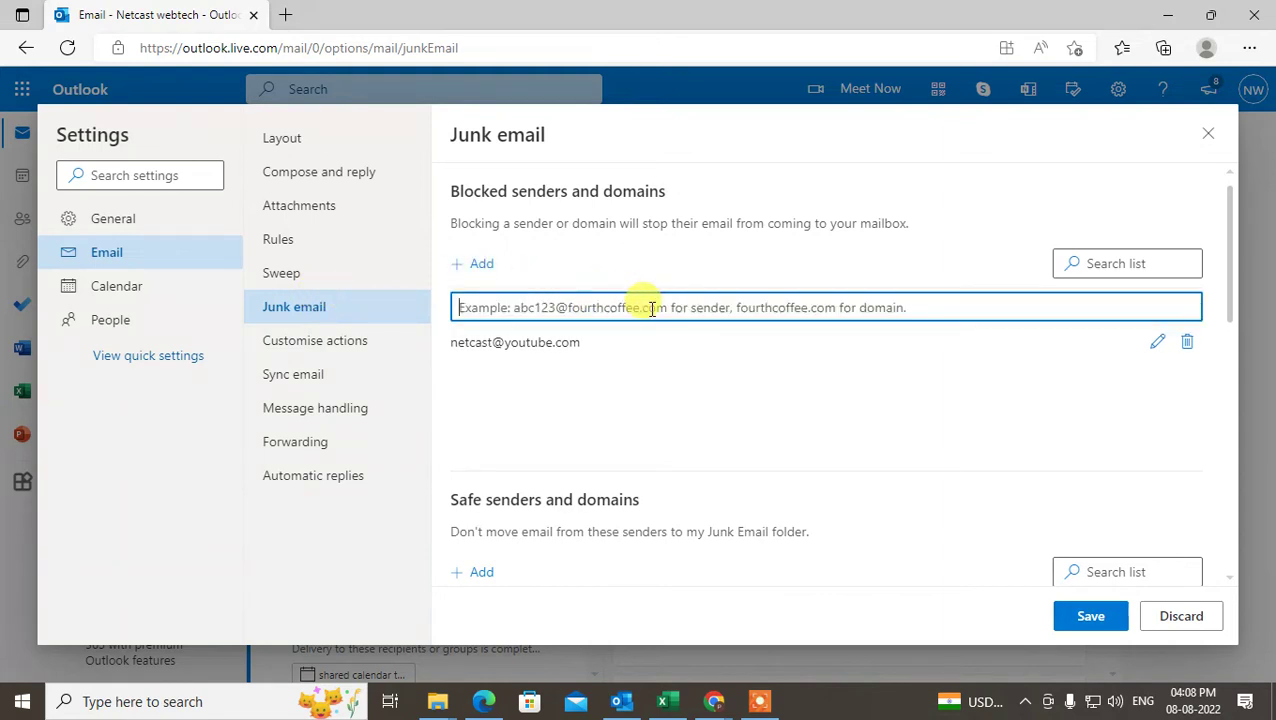
text(youtube.com)
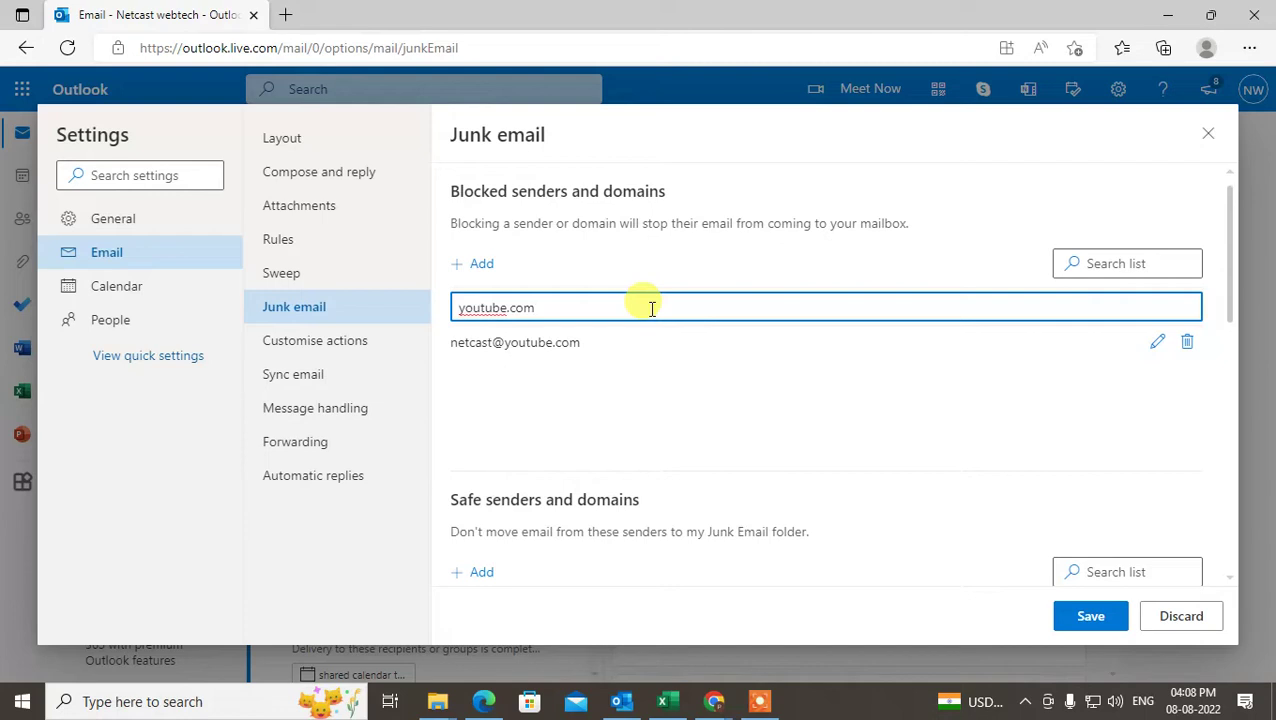
key(Return)
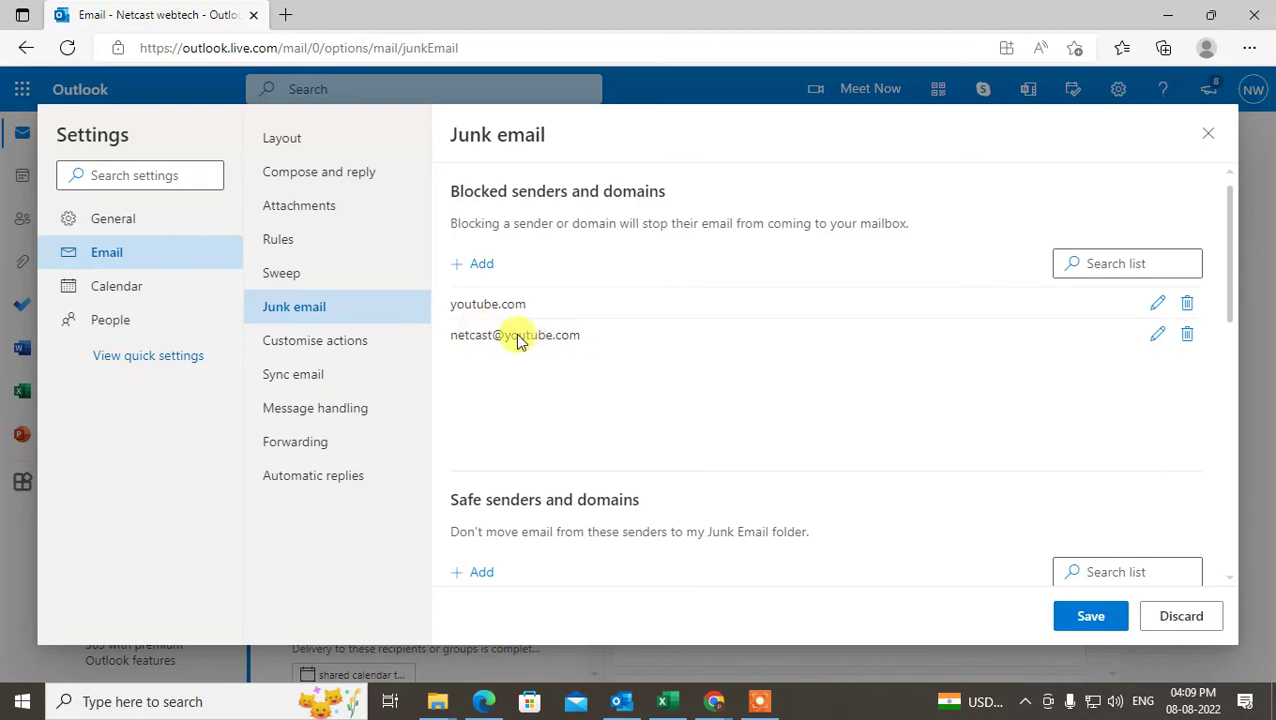
scroll(950, 413, down, 1)
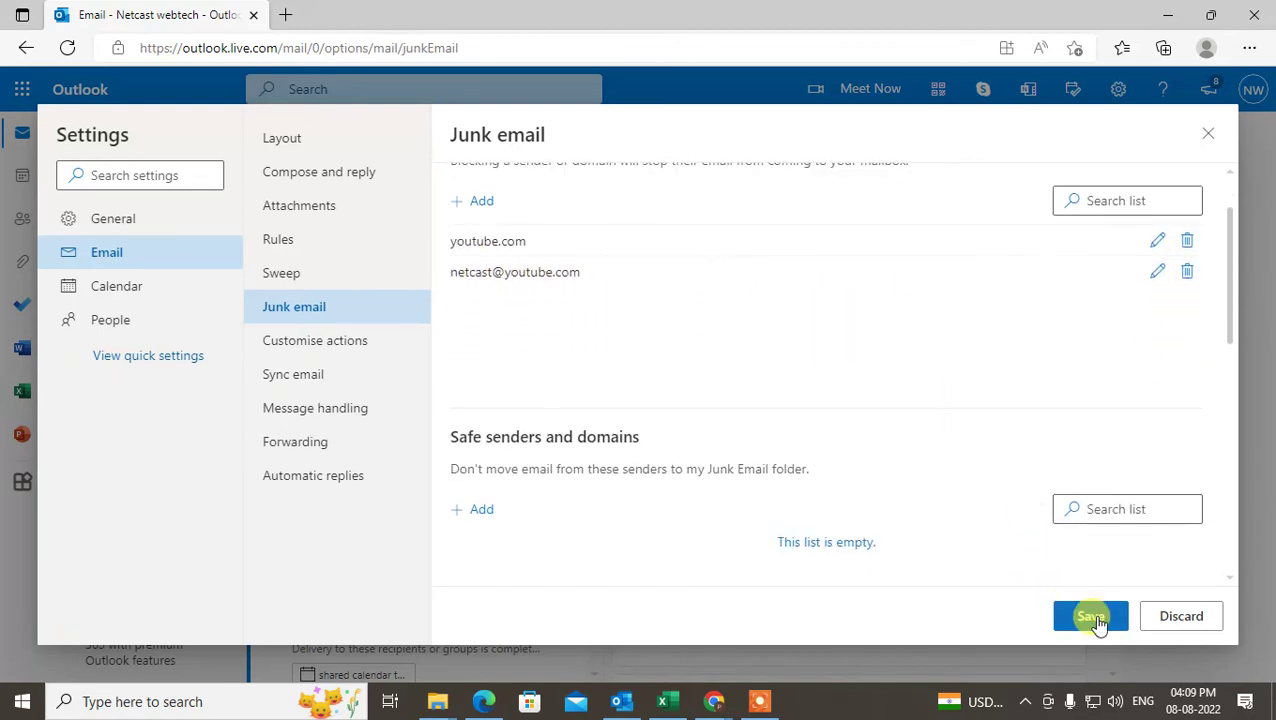
scroll(1120, 360, up, 1)
click(1185, 338)
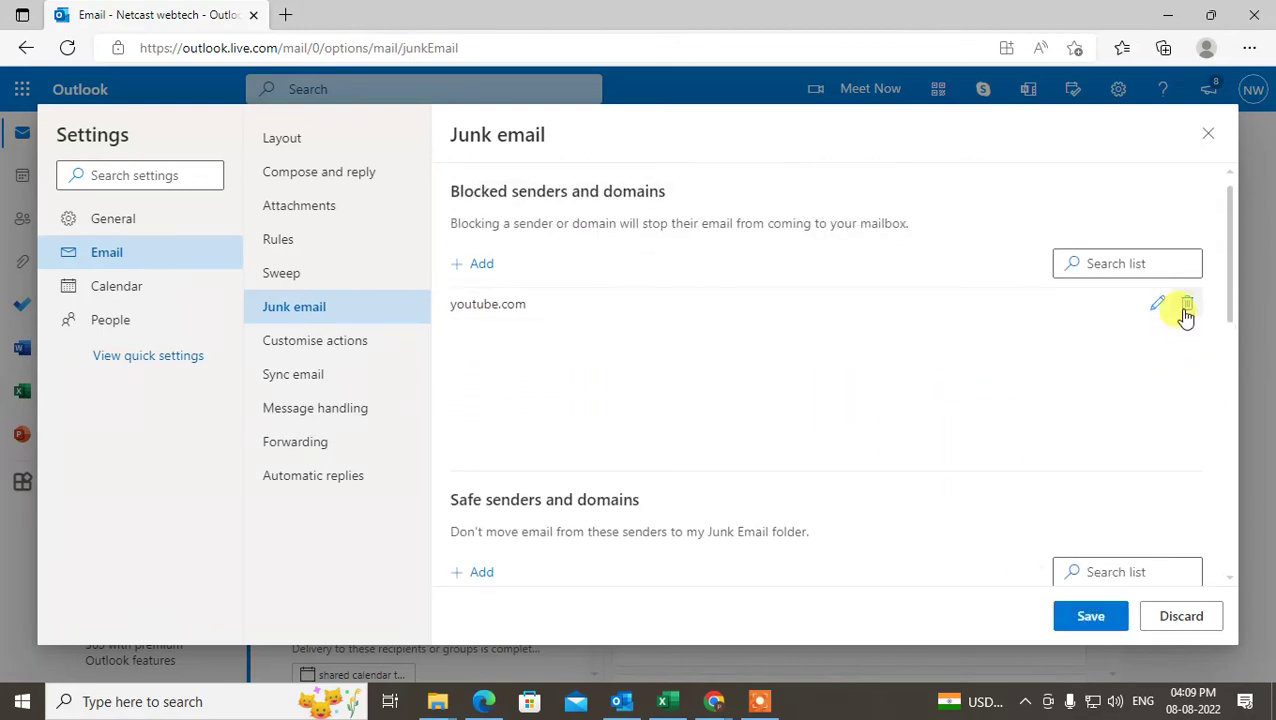
click(1187, 304)
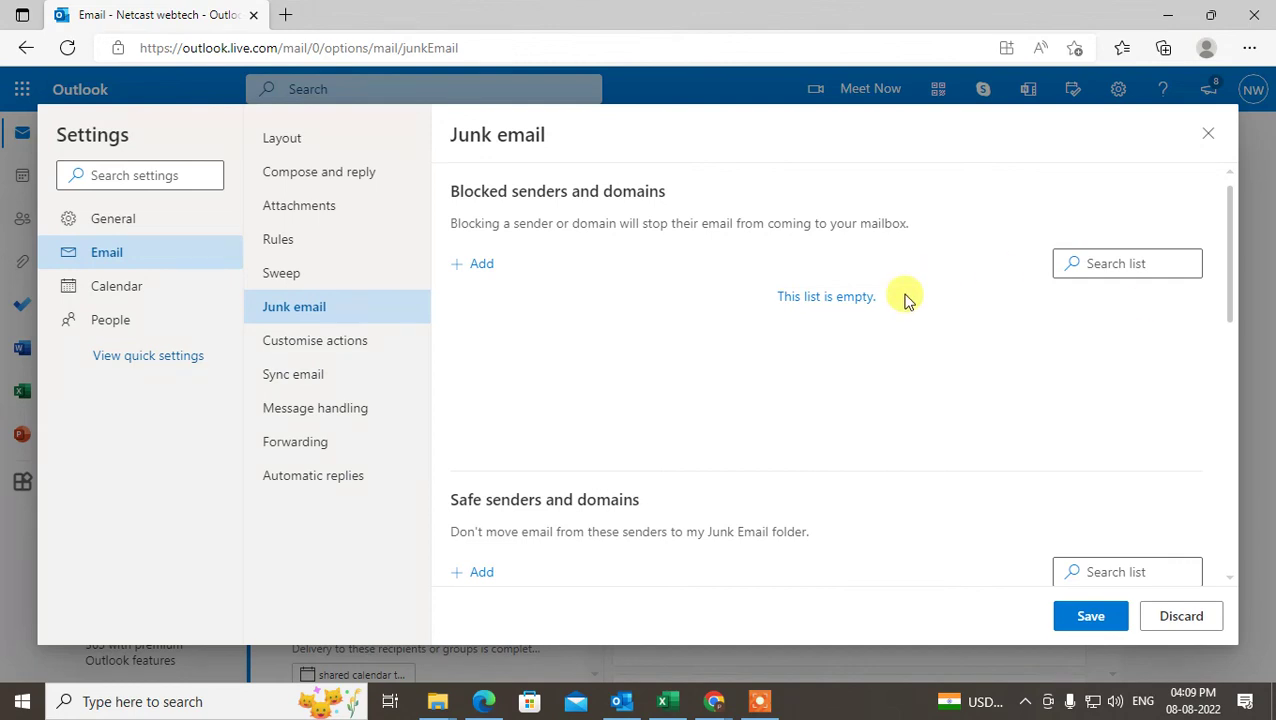
click(1090, 618)
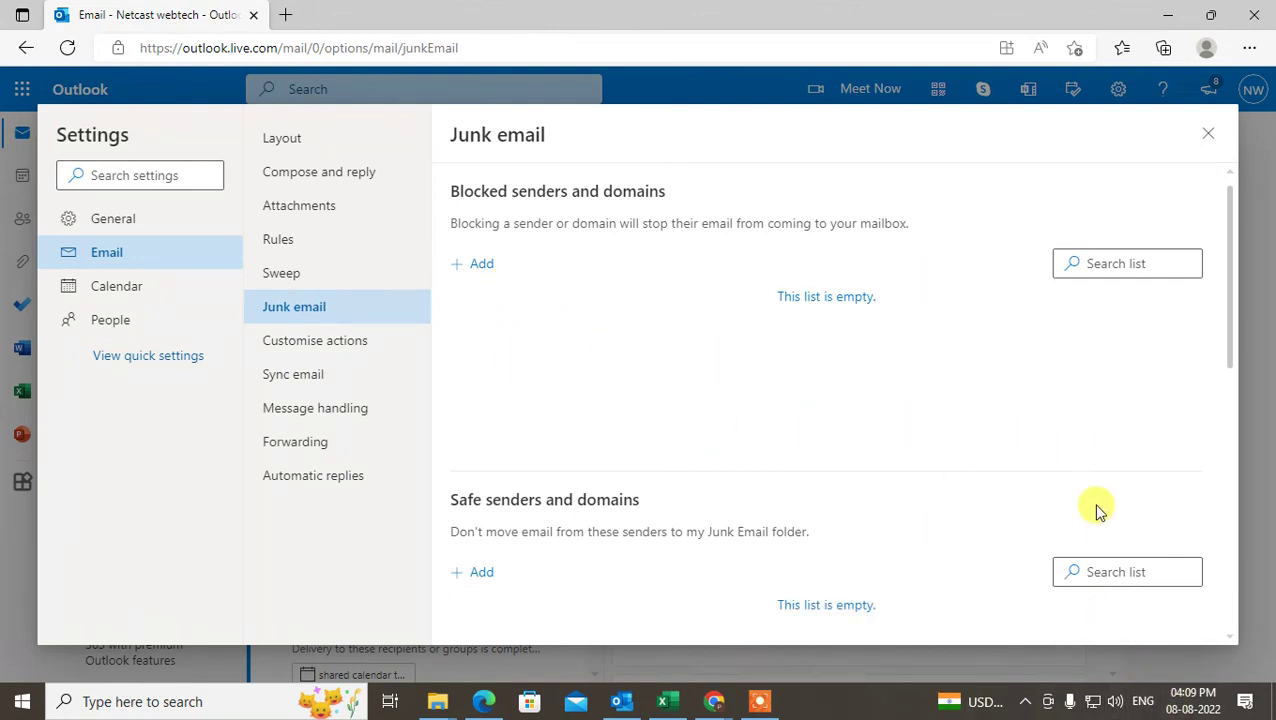
- Close the Settings dialog to return to the inbox
scroll(1000, 485, down, 3)
scroll(908, 461, down, 3)
scroll(938, 415, up, 2)
scroll(938, 415, up, 3)
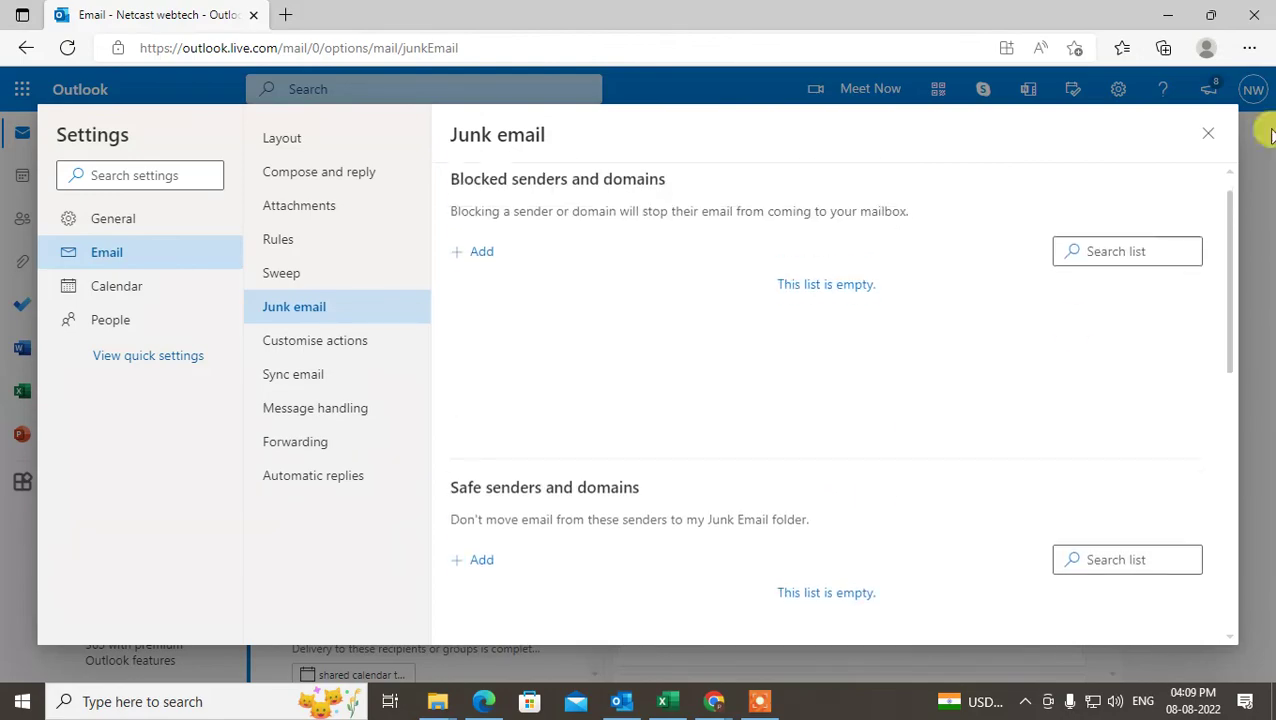
click(1207, 133)
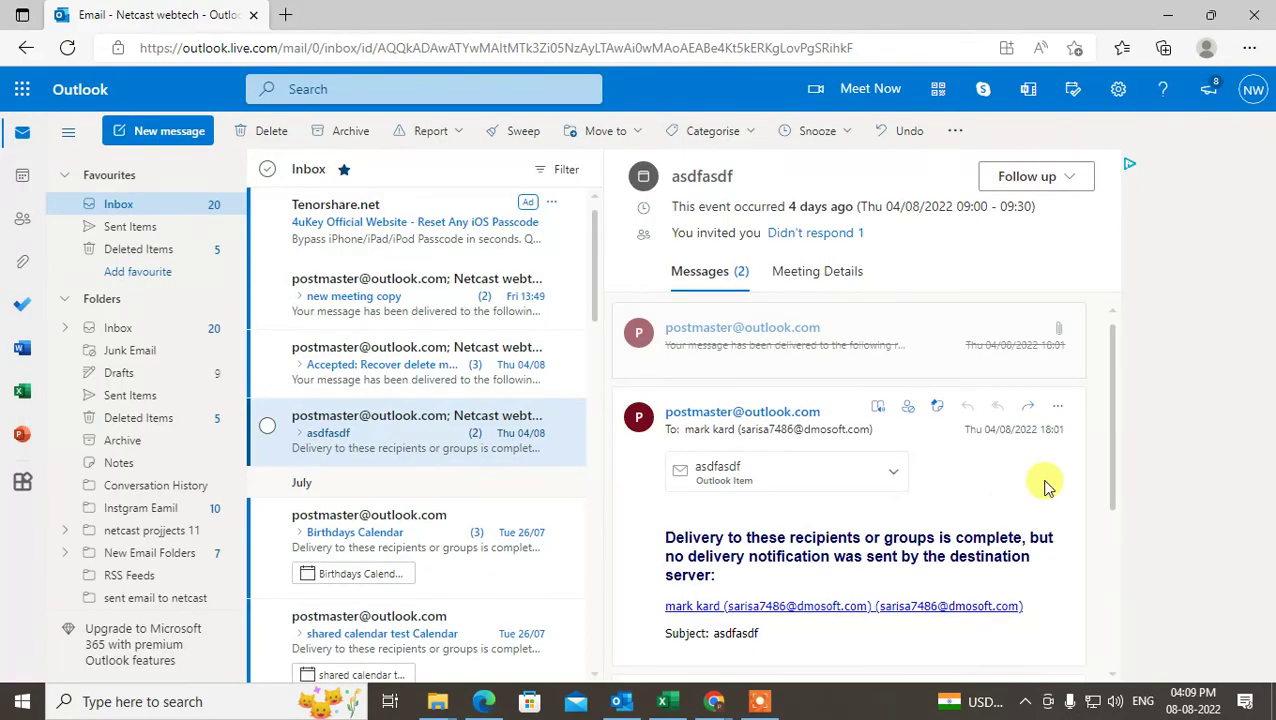